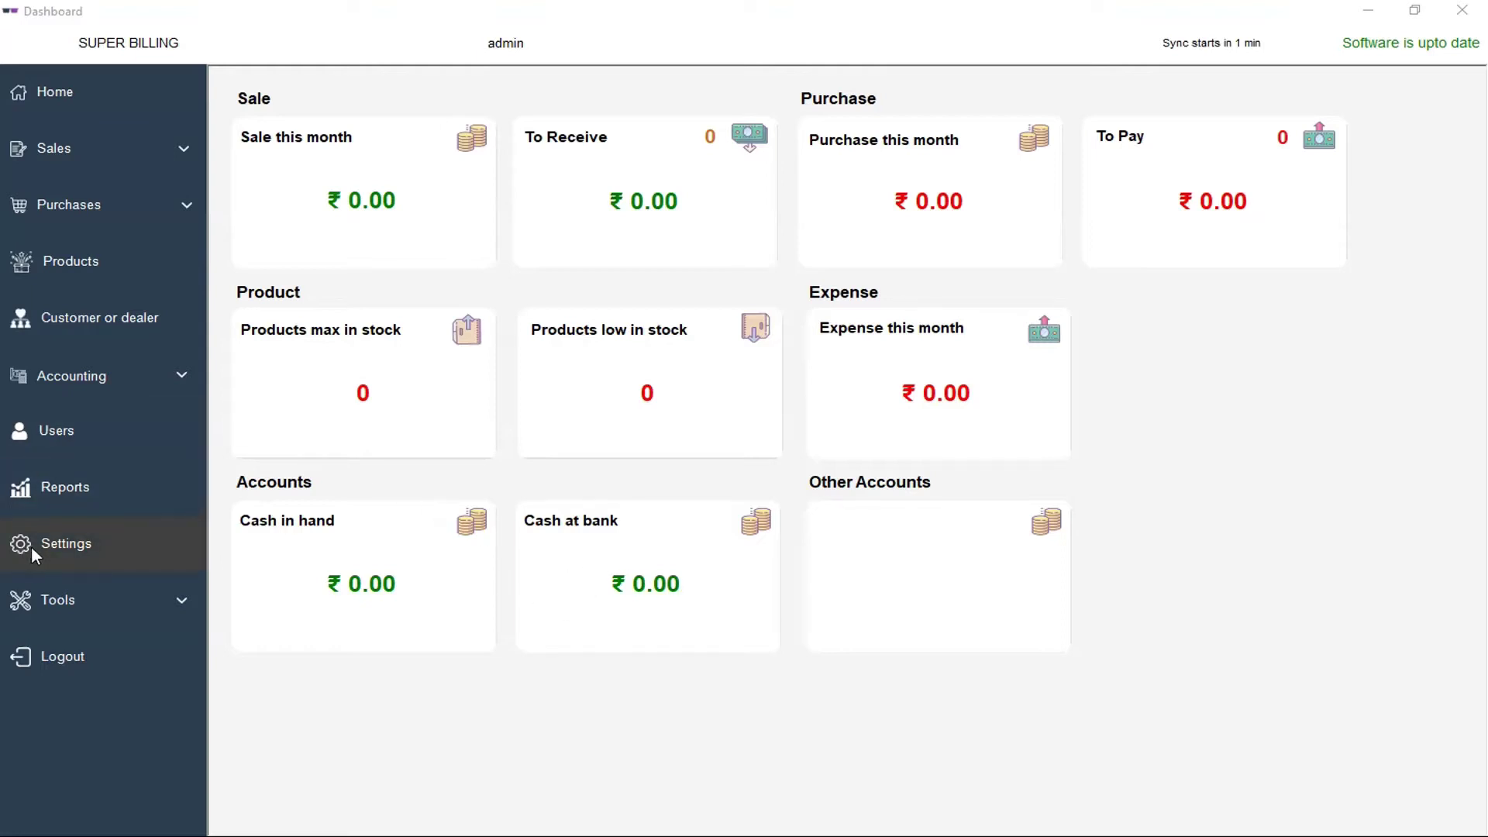
# Step: Open the print settings and set the invoice footer text to "Thank you"
pyautogui.click(75, 546)
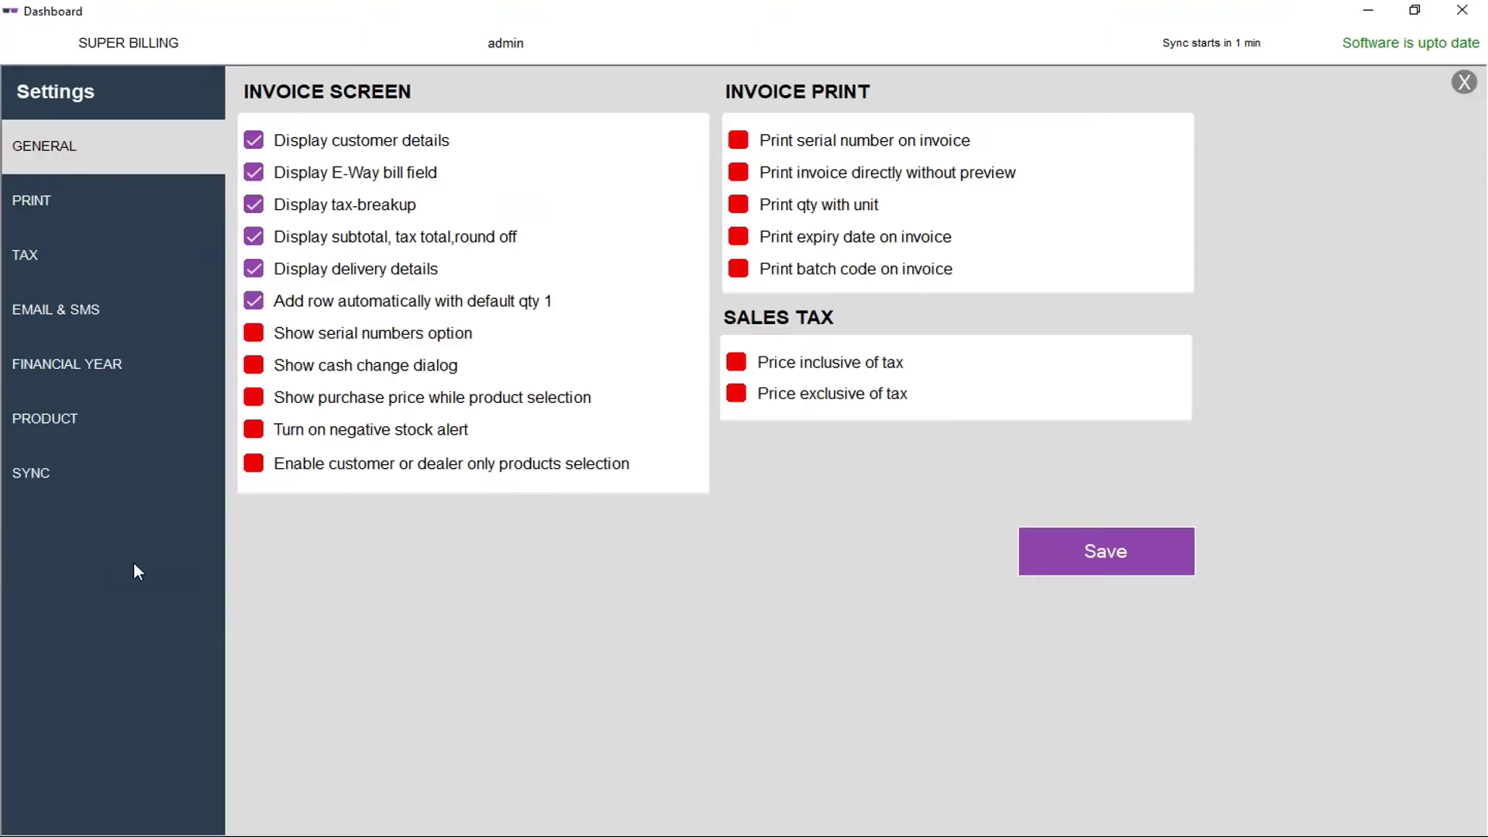
pyautogui.click(65, 204)
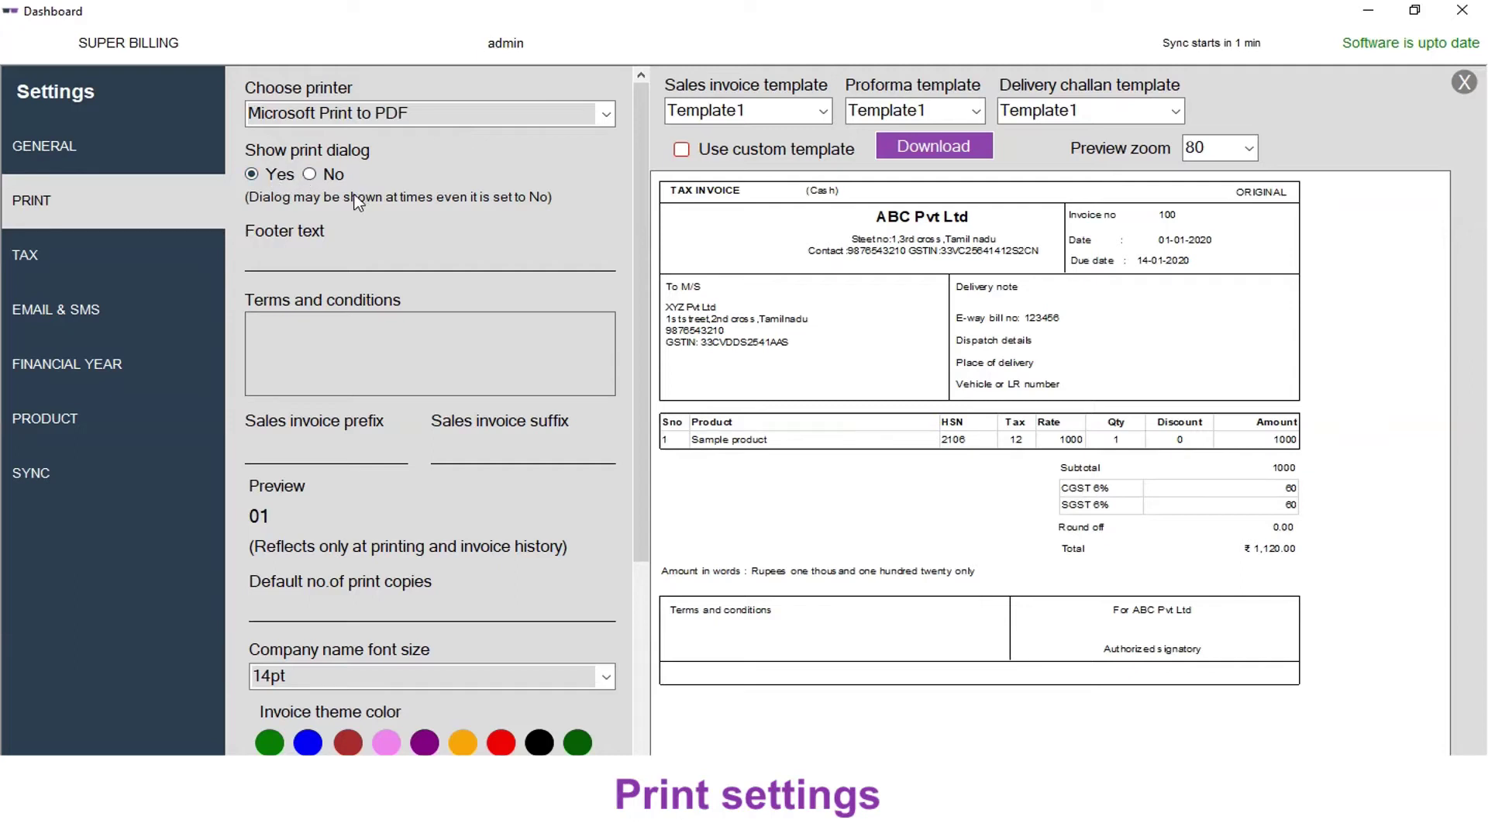
pyautogui.click(338, 248)
pyautogui.write('Thank you')
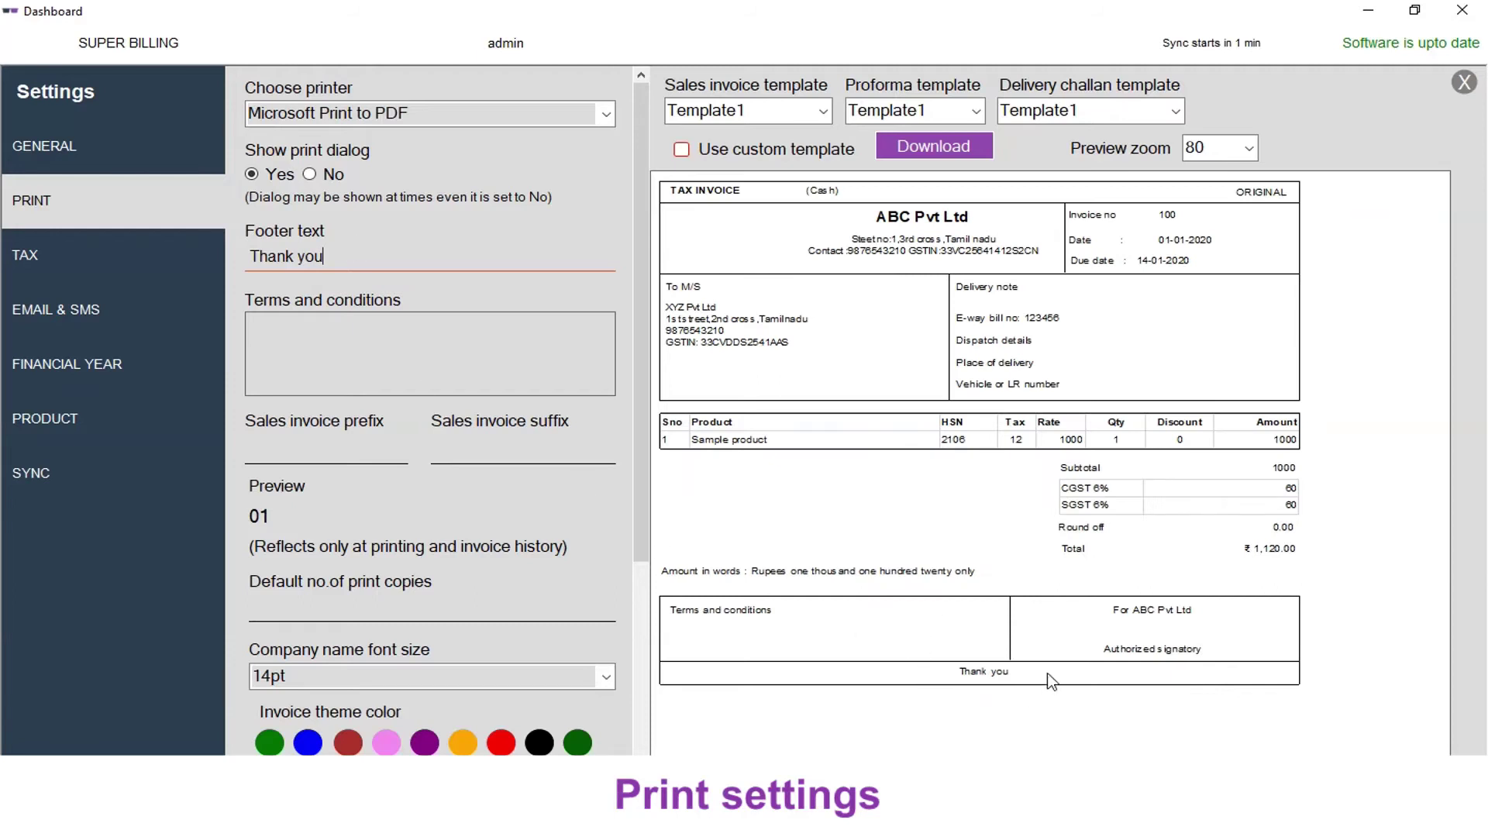
# Step: Enter the terms and conditions "No exchange" and "No returns" on separate lines
pyautogui.click(396, 341)
pyautogui.write('No ex')
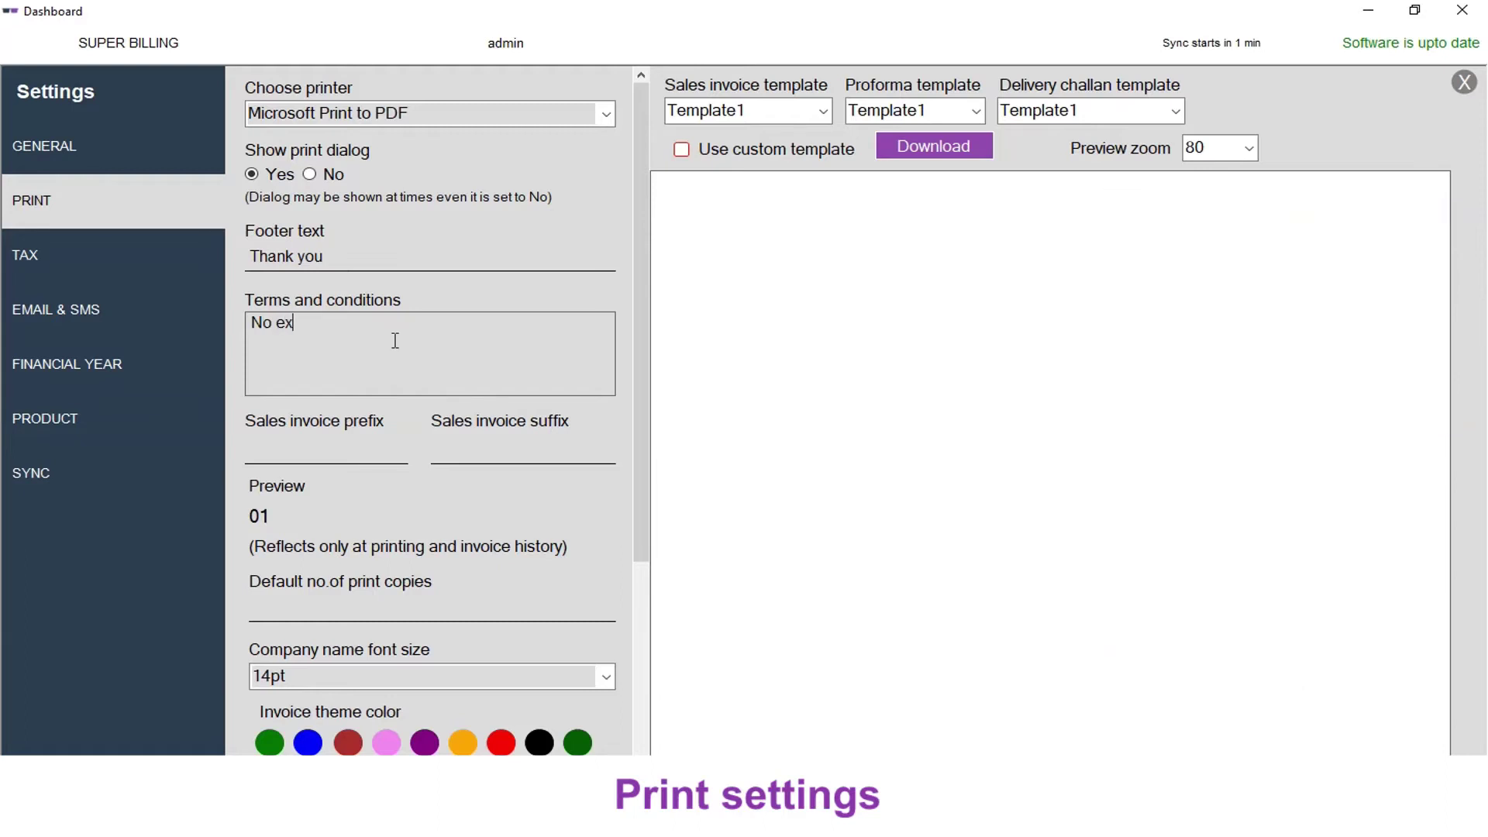
pyautogui.write('change')
pyautogui.press('Return')
pyautogui.write('No return')
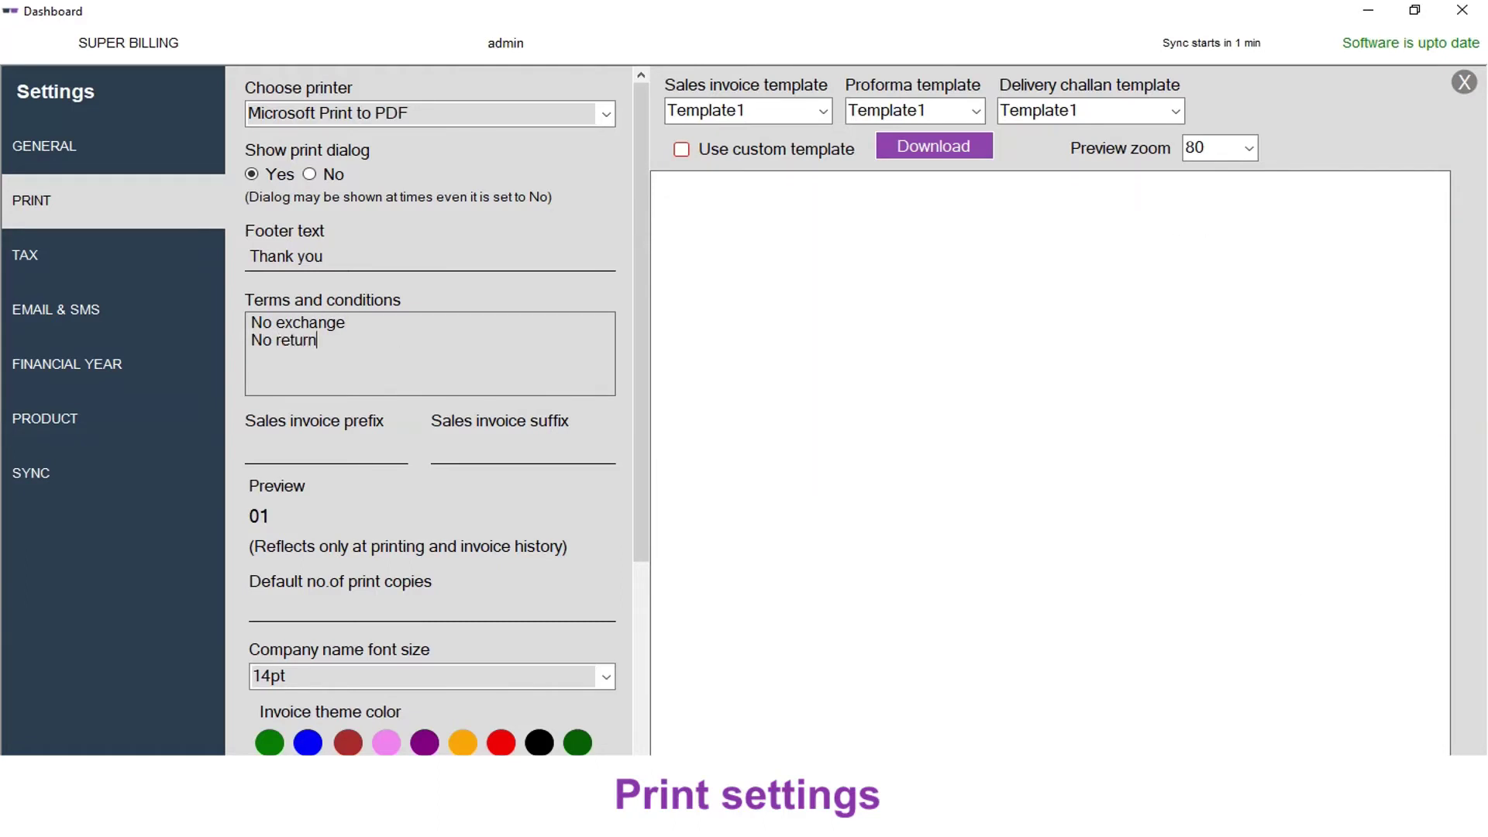
pyautogui.write('s')
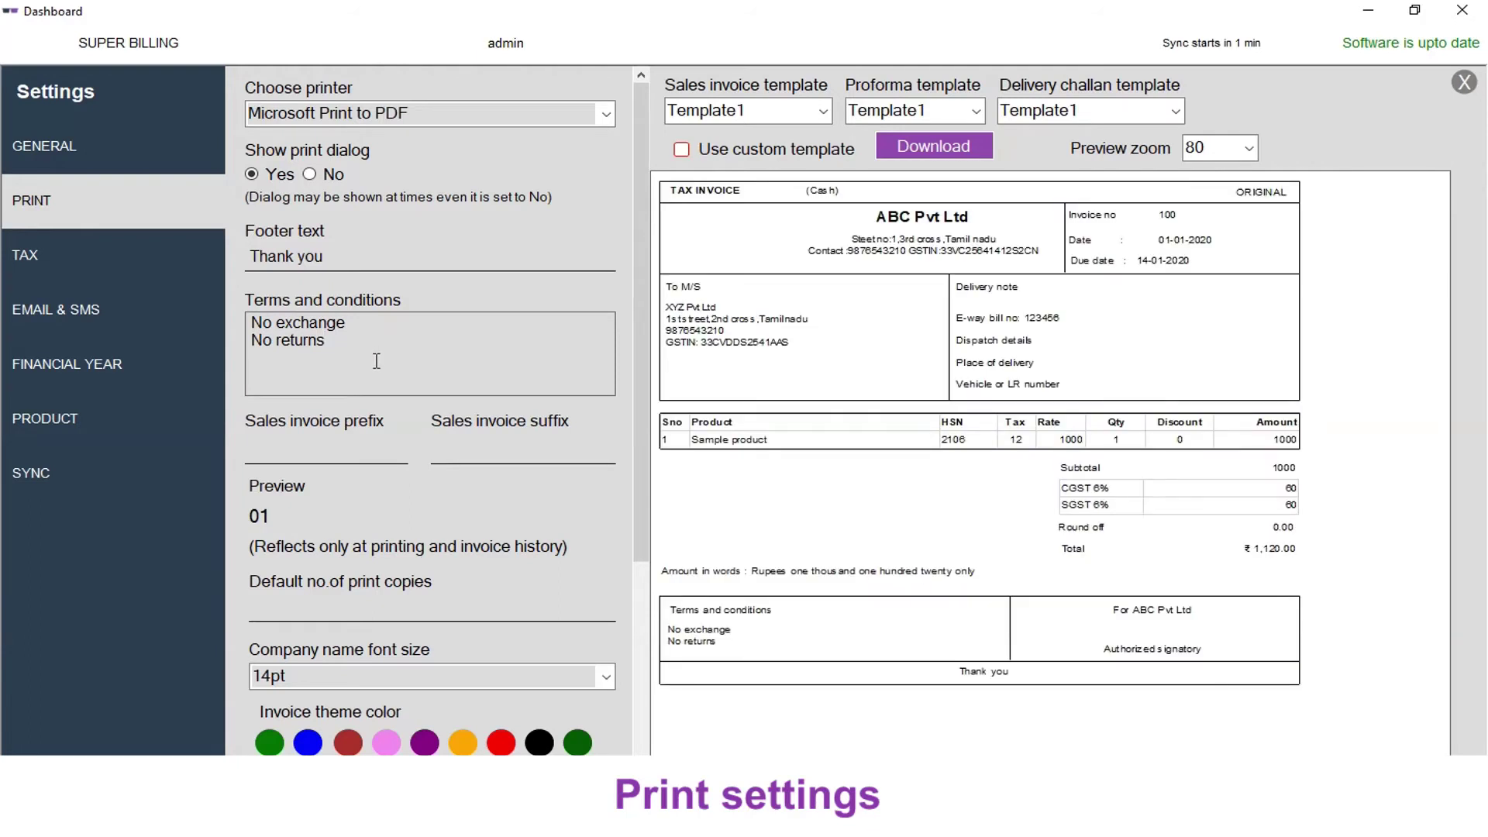
# Step: Set the sales invoice prefix to S and the suffix to B
pyautogui.click(348, 443)
pyautogui.write('S')
pyautogui.click(480, 448)
pyautogui.write('B')
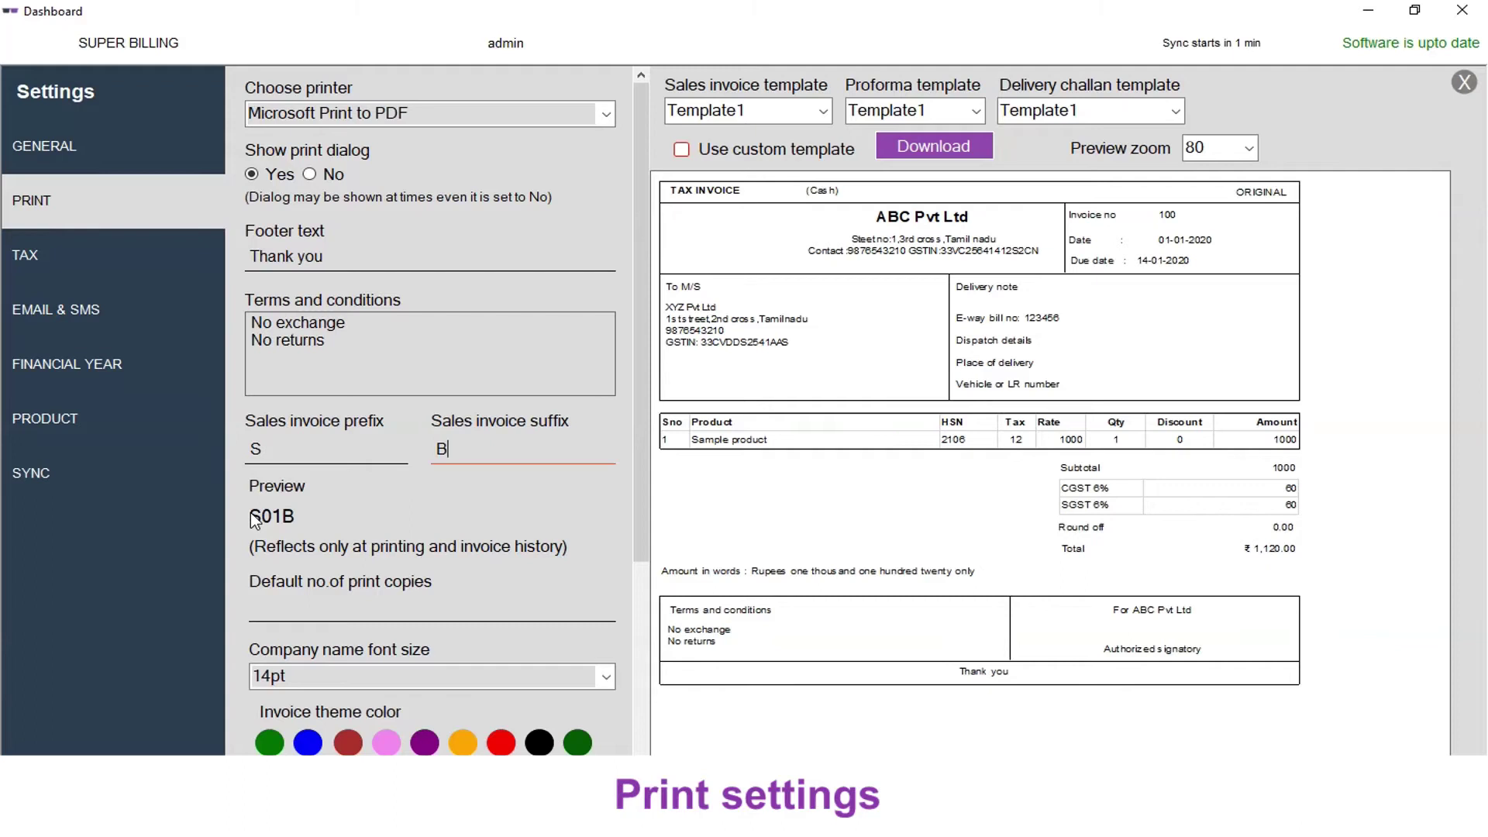
# Step: Set the default number of print copies to 3
pyautogui.scroll(-2, 380, 506)
pyautogui.click(385, 478)
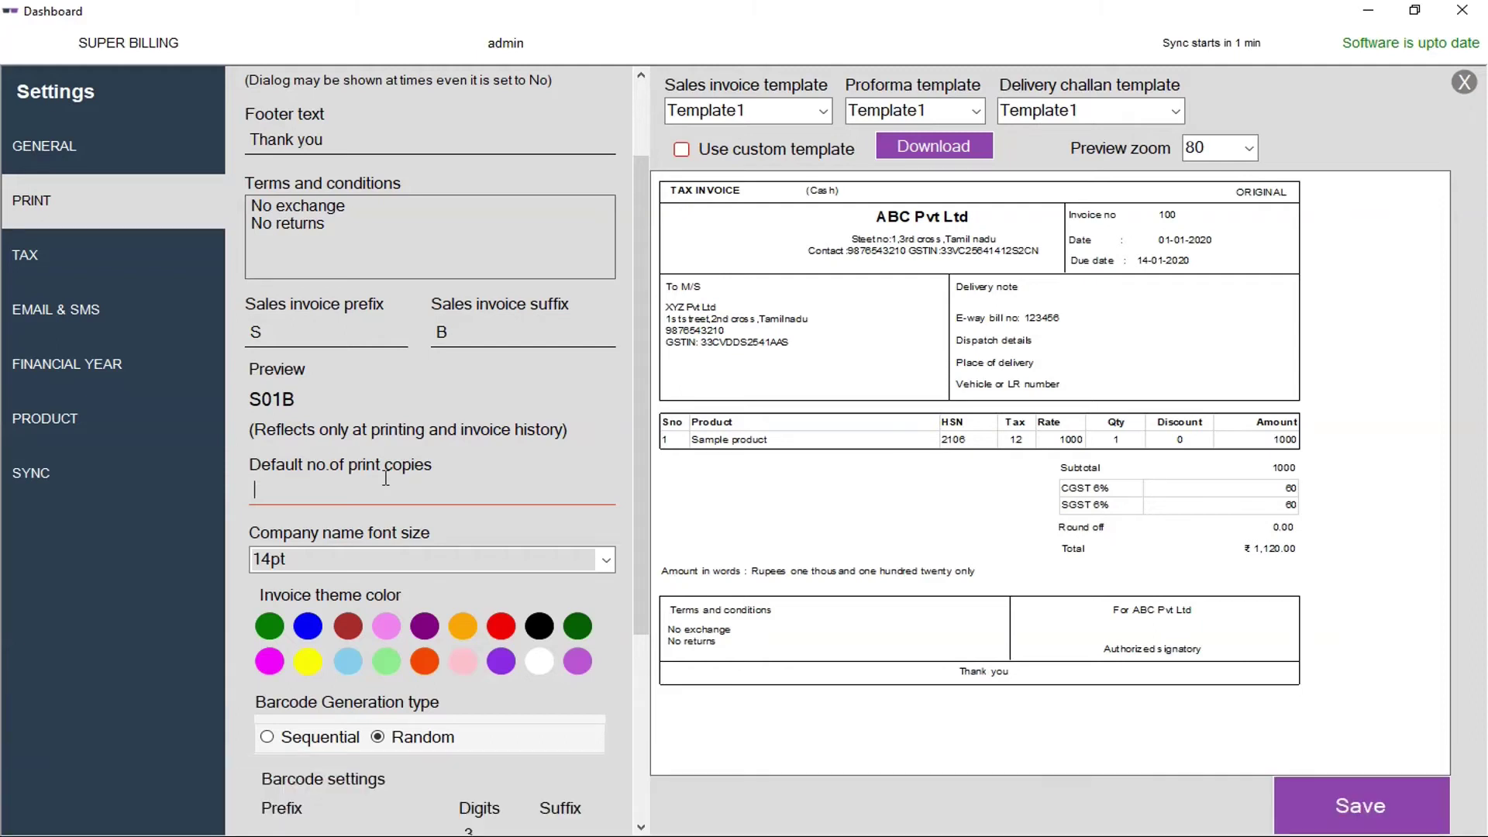
pyautogui.write('3')
# Step: Try red and black as the invoice theme color and settle on white
pyautogui.scroll(-3, 495, 500)
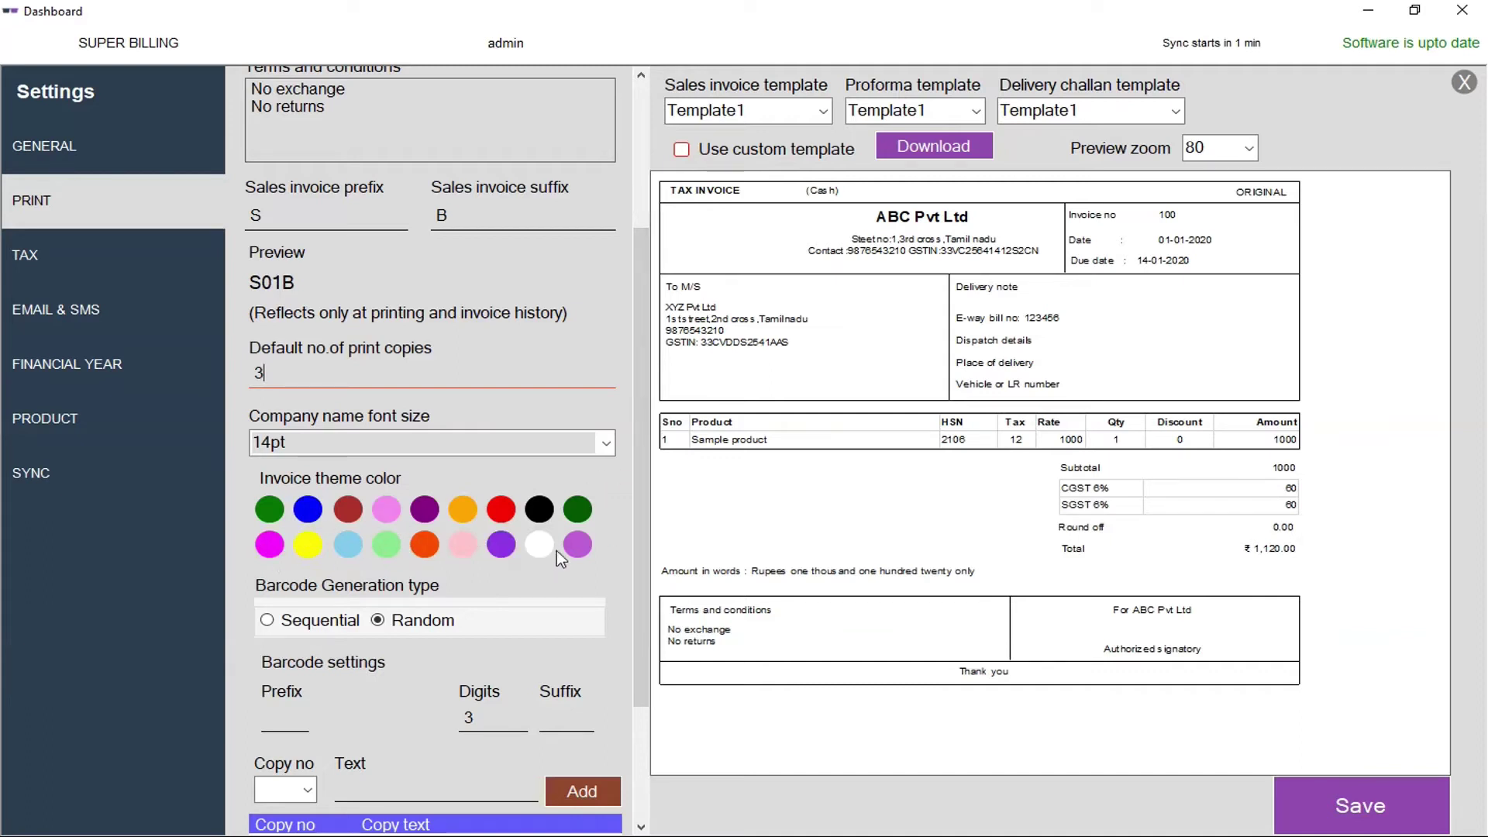
pyautogui.click(501, 510)
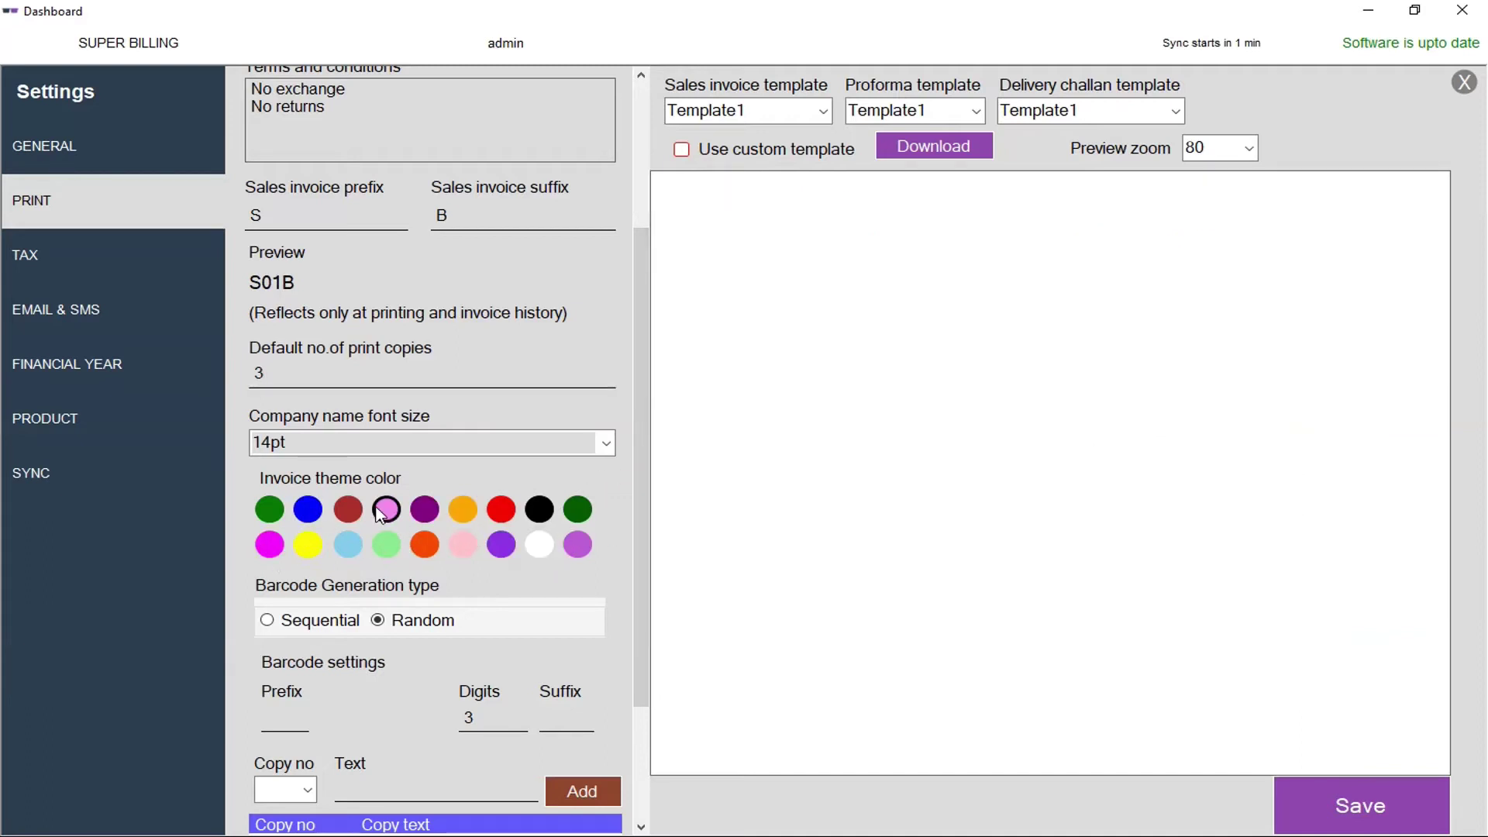
pyautogui.click(502, 513)
pyautogui.click(536, 512)
pyautogui.click(495, 520)
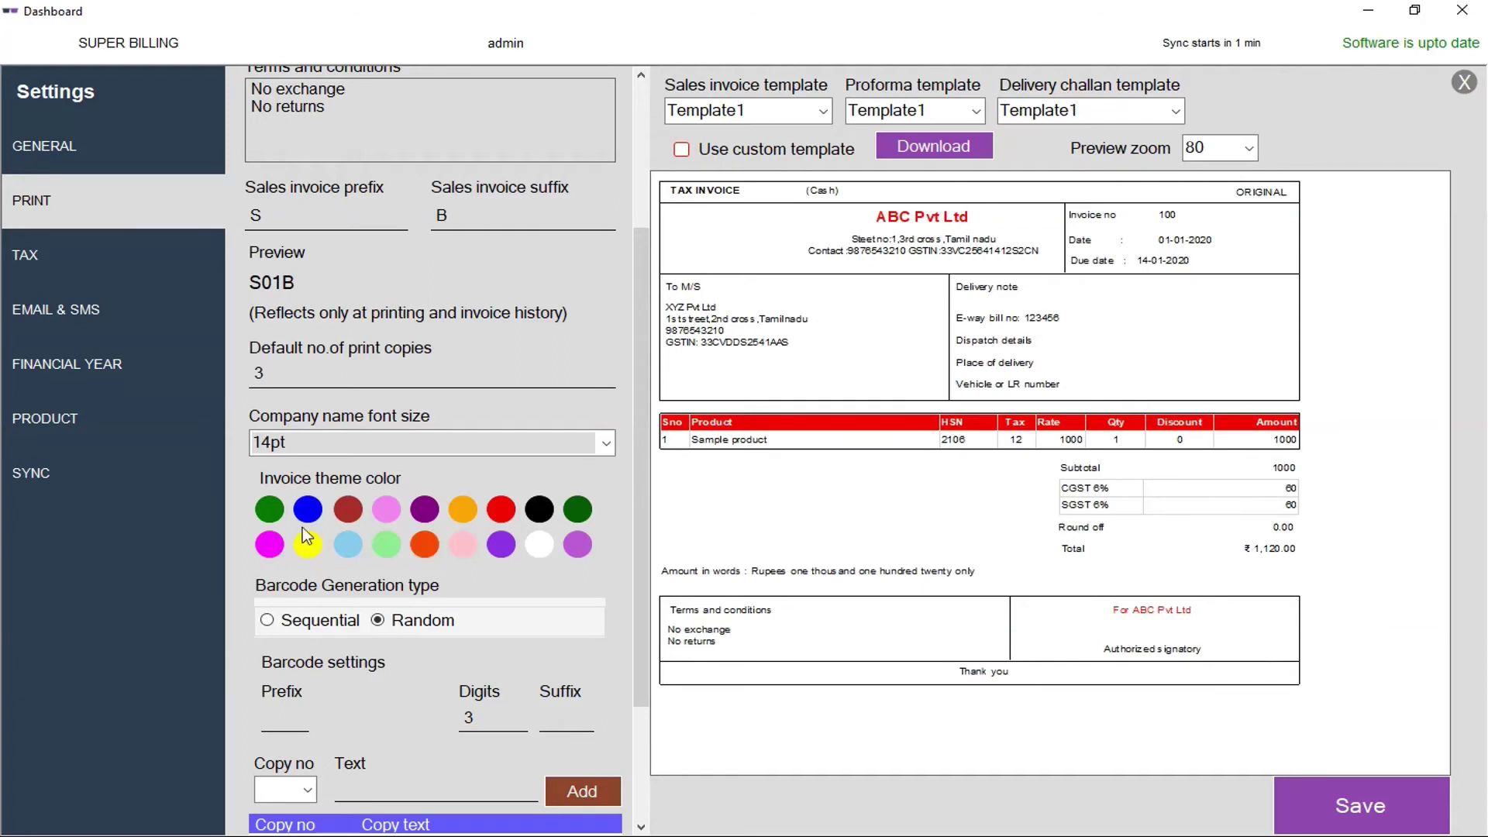
pyautogui.click(541, 547)
# Step: Choose sequential barcode generation and set the barcode prefix to SB
pyautogui.scroll(-2, 494, 557)
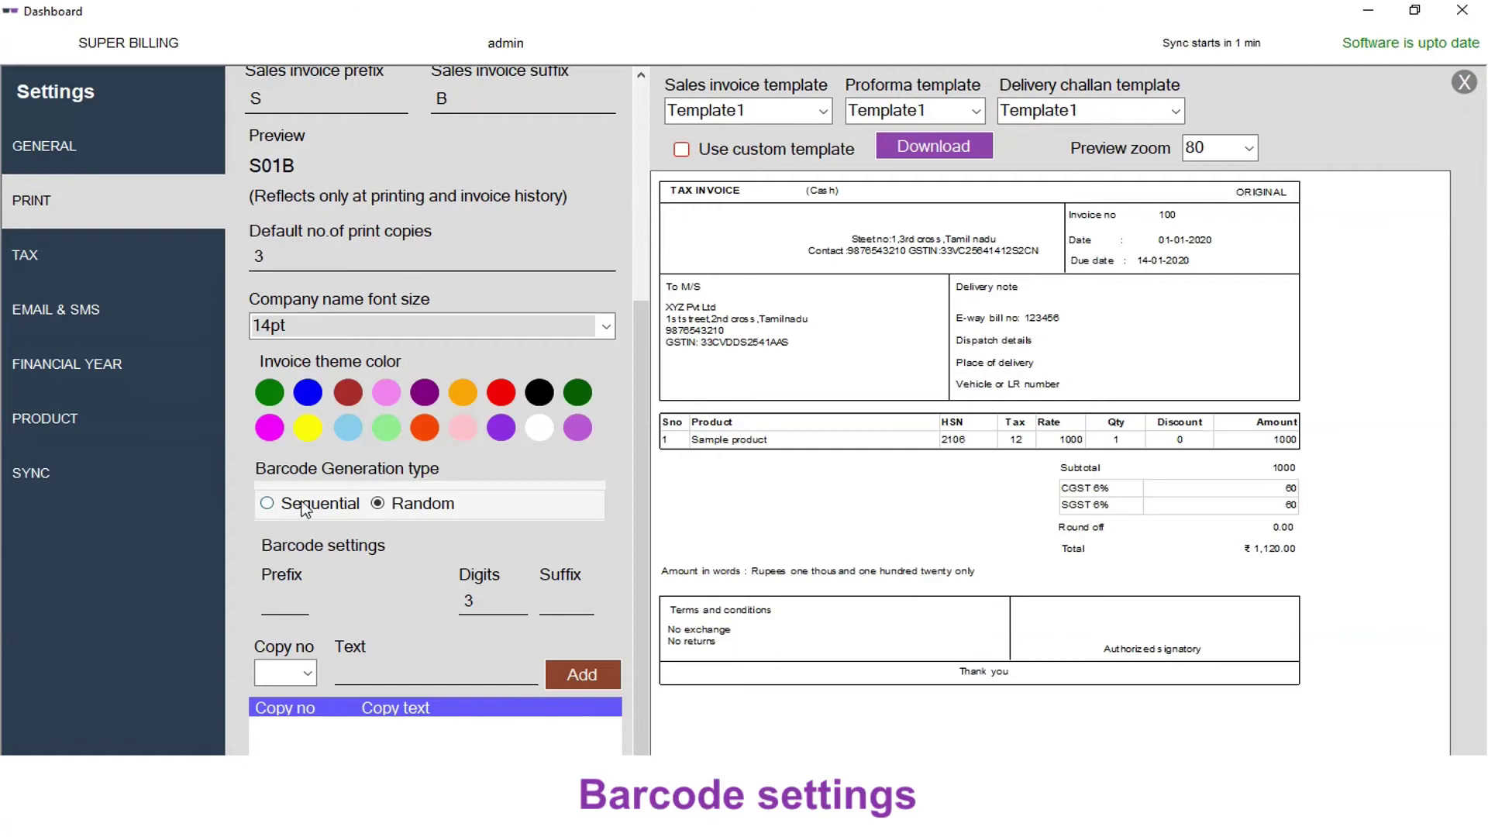
pyautogui.click(273, 507)
pyautogui.click(303, 609)
pyautogui.write('SB')
pyautogui.click(512, 583)
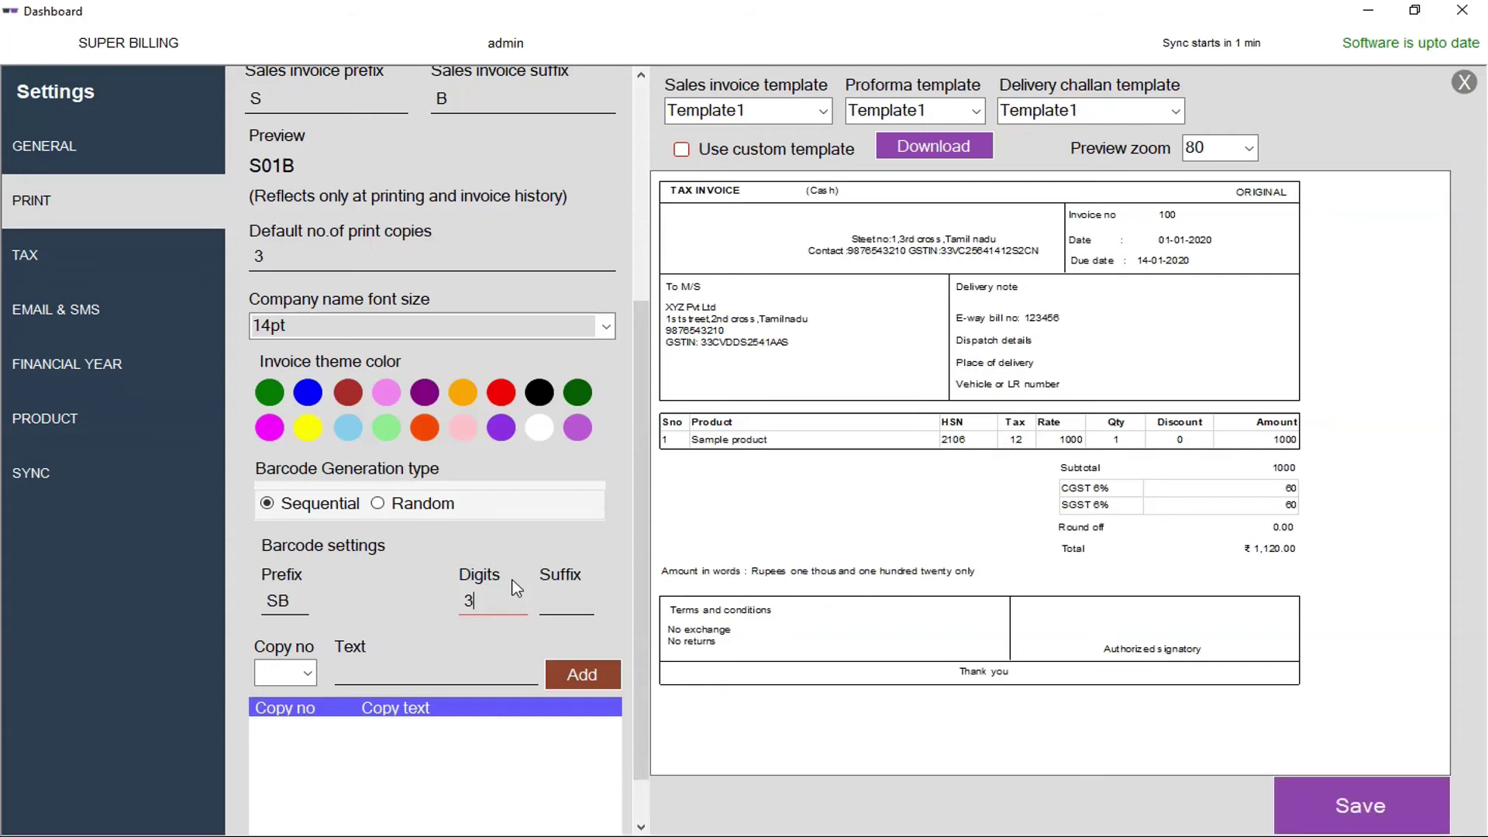
# Step: Add the copy text ORIGINAL for print copy number 1
pyautogui.scroll(-1, 517, 589)
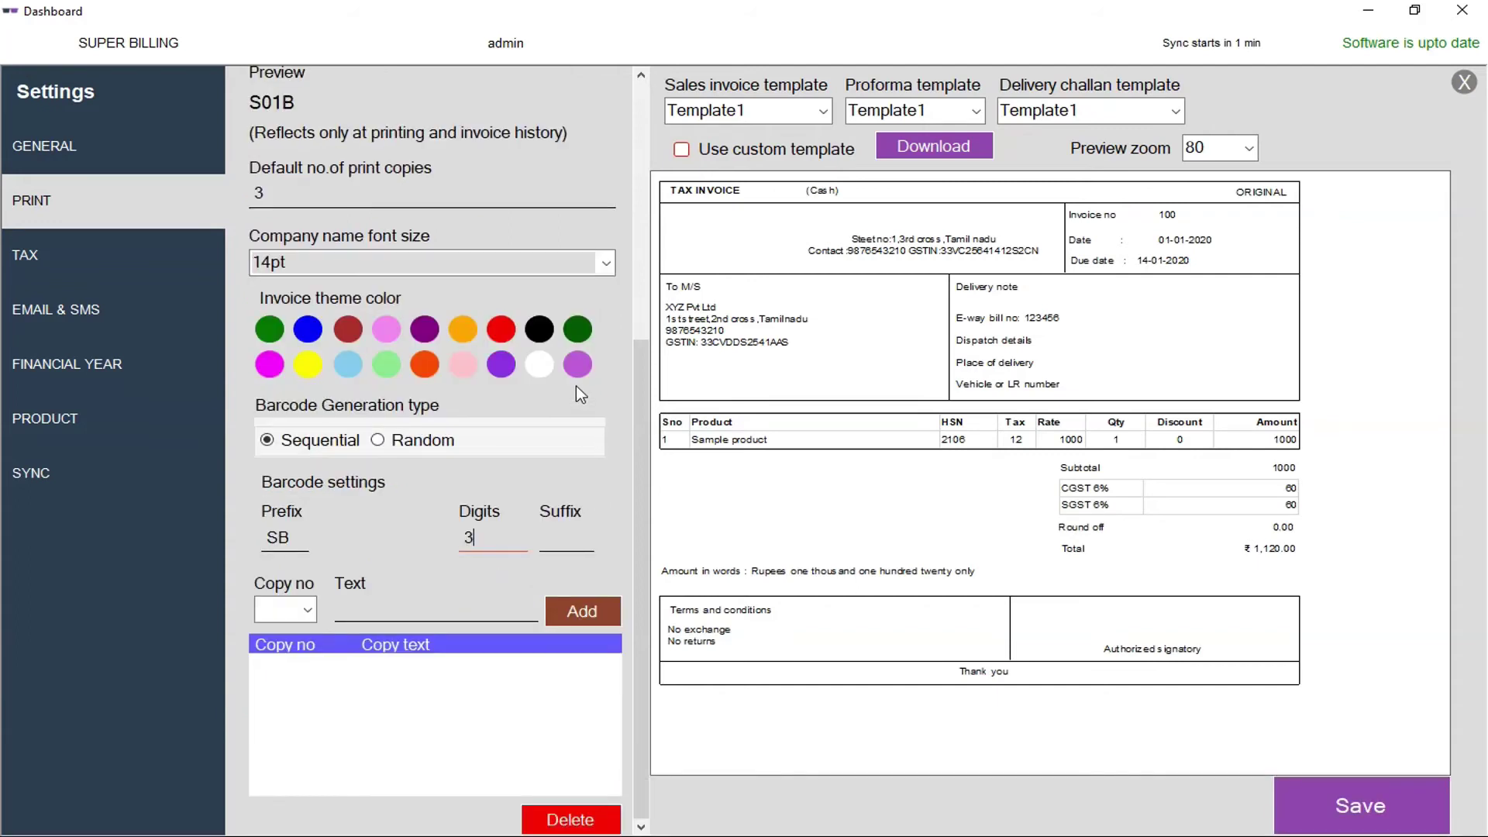
pyautogui.click(346, 199)
pyautogui.click(297, 605)
pyautogui.click(283, 634)
pyautogui.click(384, 608)
pyautogui.write('ORIGINAL')
pyautogui.click(582, 612)
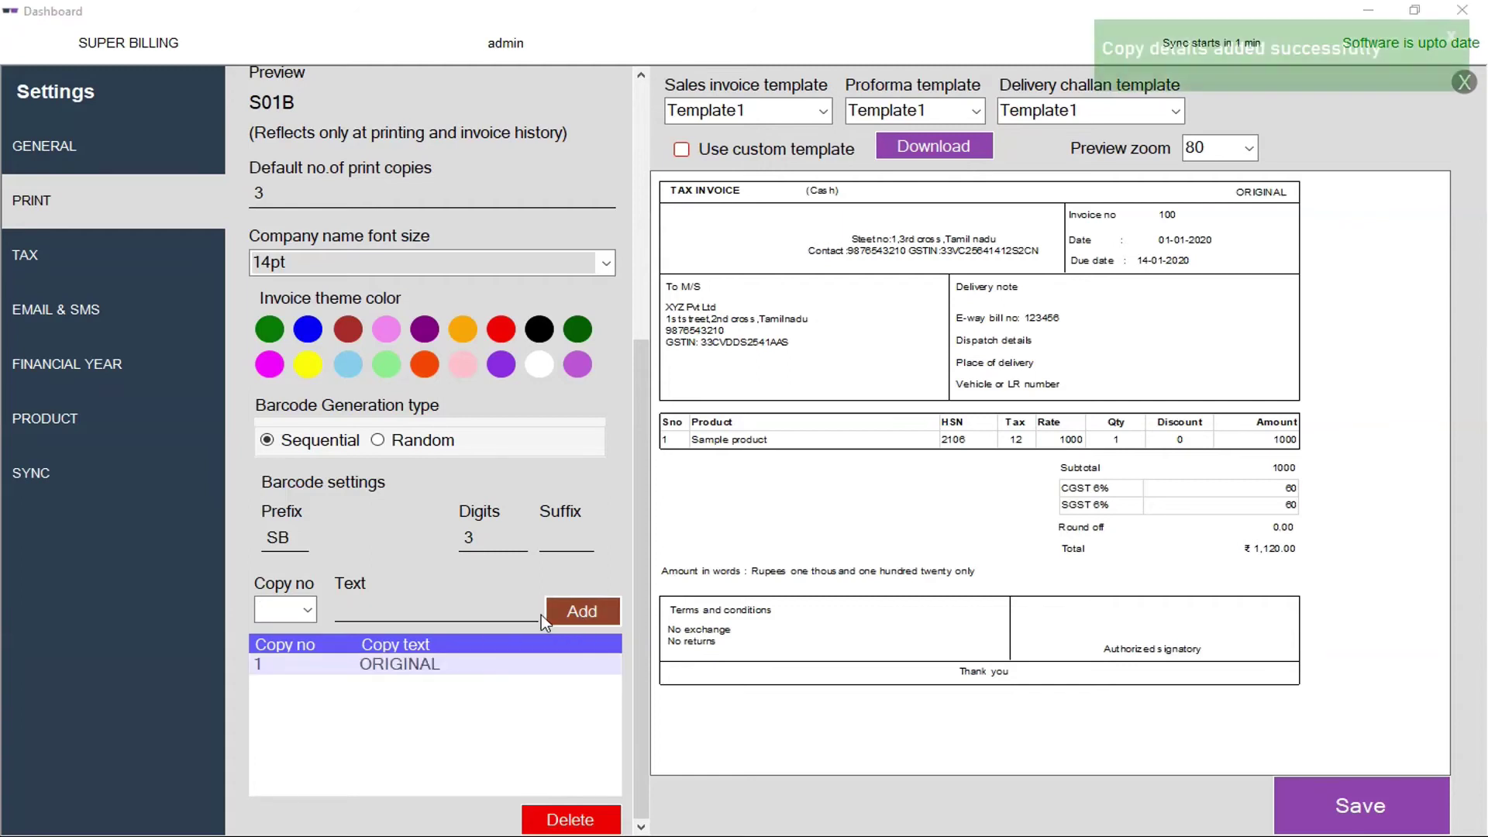
# Step: Add the copy text TRANSPORTER COPY for print copy number 2
pyautogui.click(284, 611)
pyautogui.click(307, 611)
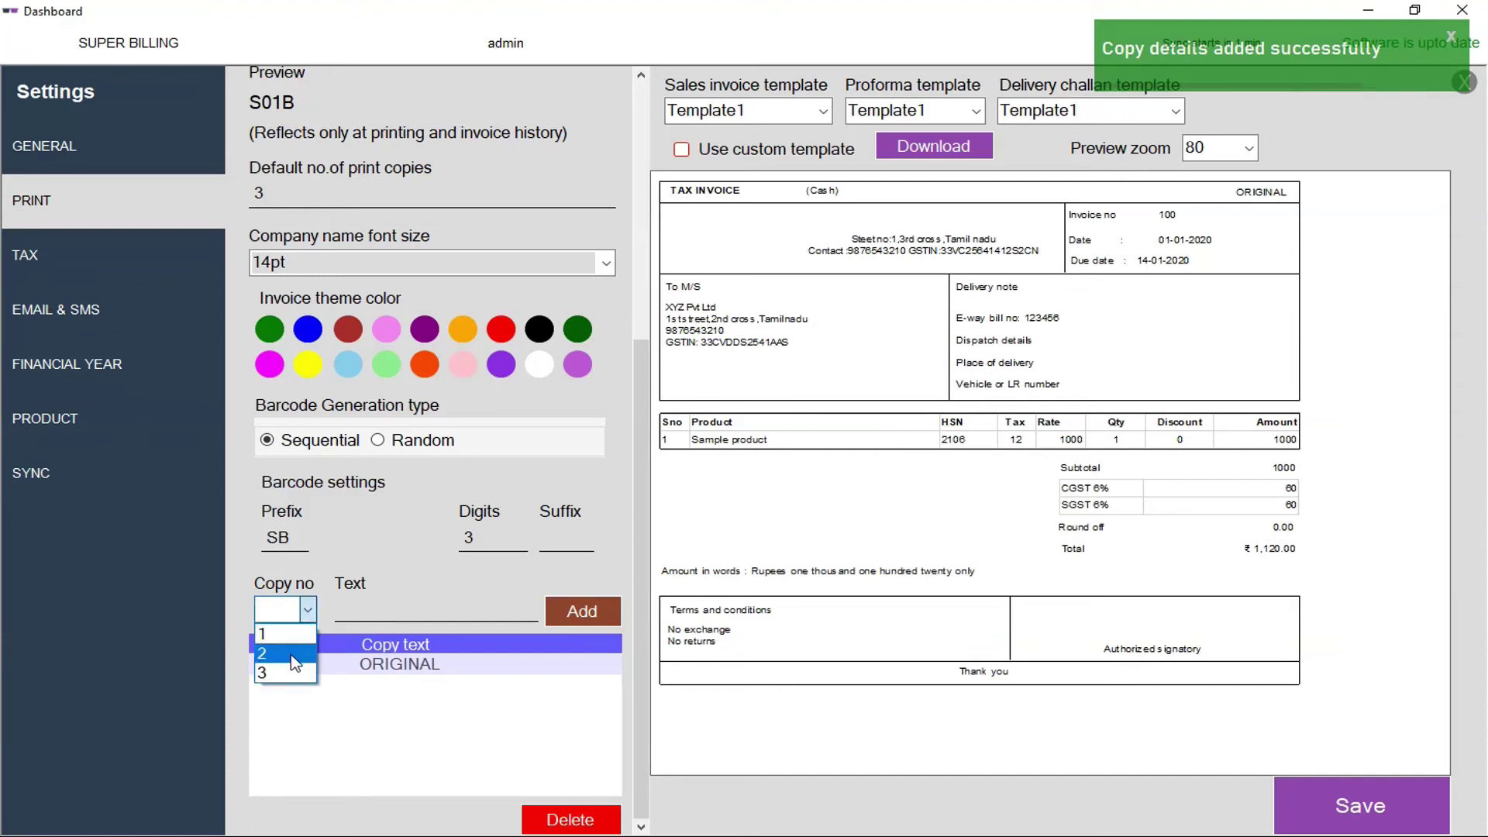
pyautogui.click(271, 652)
pyautogui.click(477, 604)
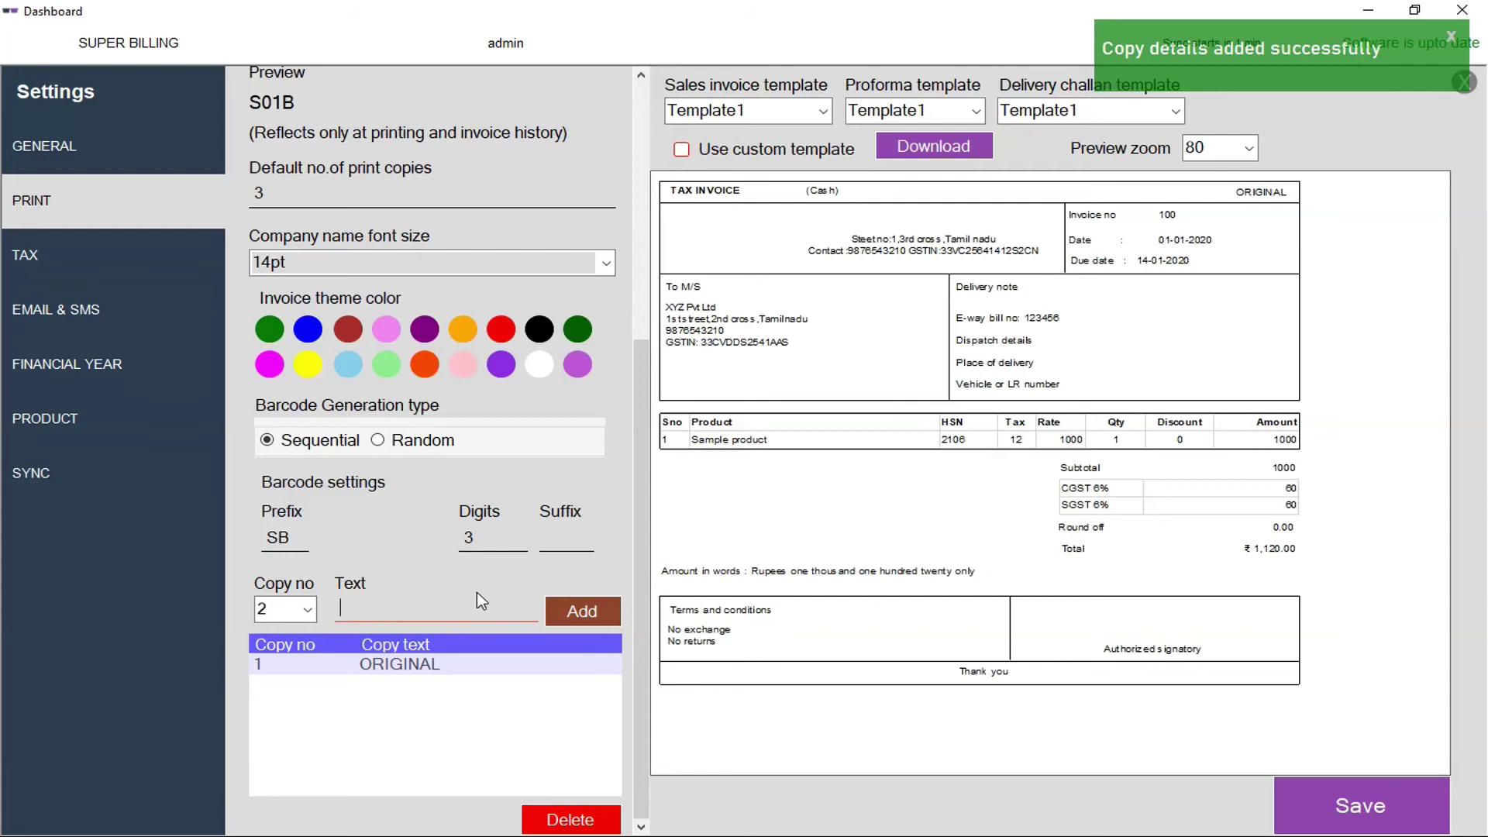
pyautogui.write('TRANSPPORTER')
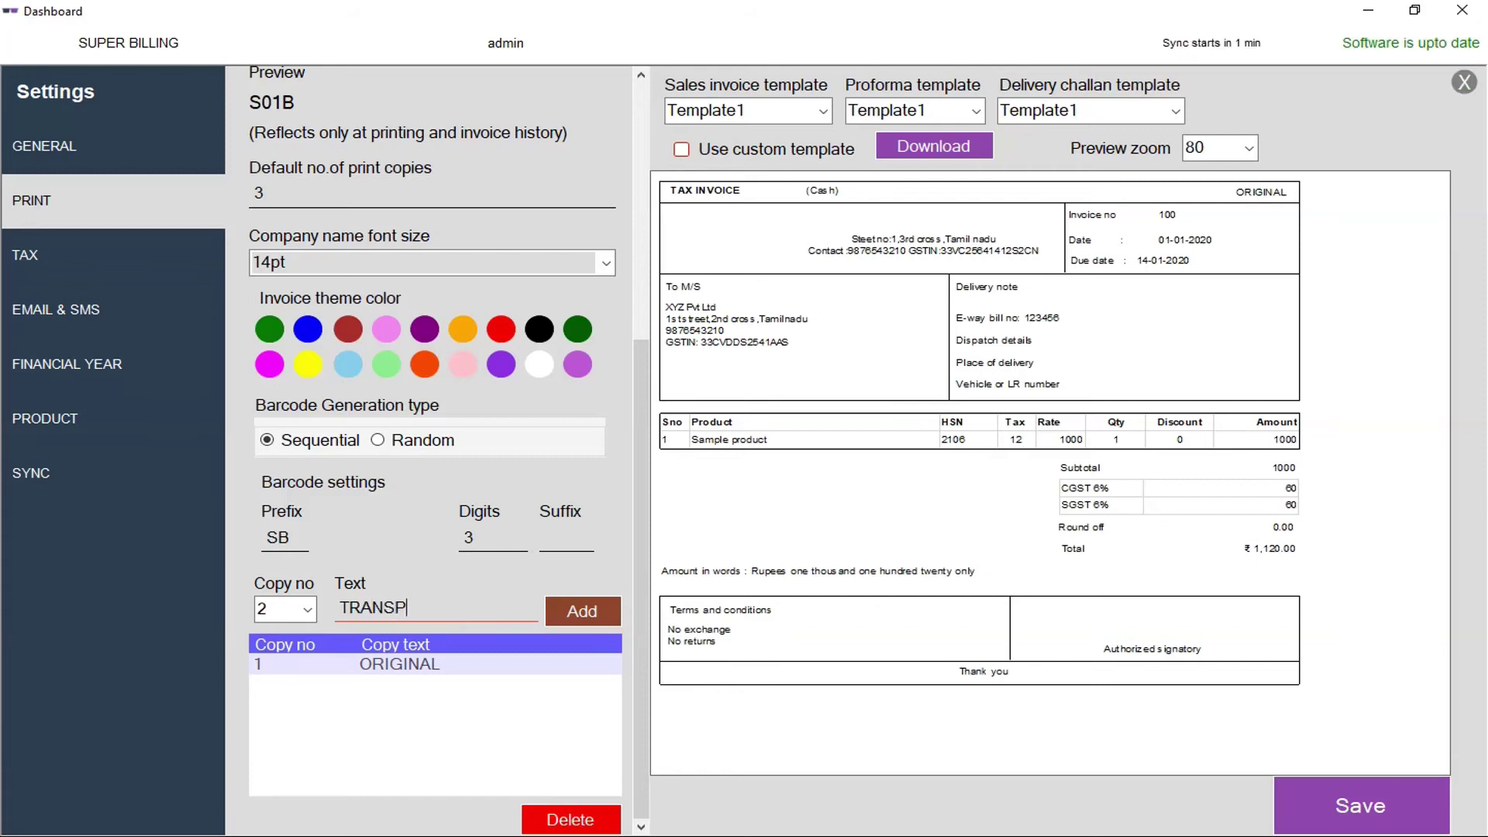
pyautogui.press('BackSpace')
pyautogui.press('BackSpace')
pyautogui.press('BackSpace')
pyautogui.press('BackSpace')
pyautogui.press('BackSpace')
pyautogui.press('BackSpace')
pyautogui.press('BackSpace')
pyautogui.write('PORET')
pyautogui.press('BackSpace')
pyautogui.press('BackSpace')
pyautogui.write('TER COPY')
pyautogui.click(583, 610)
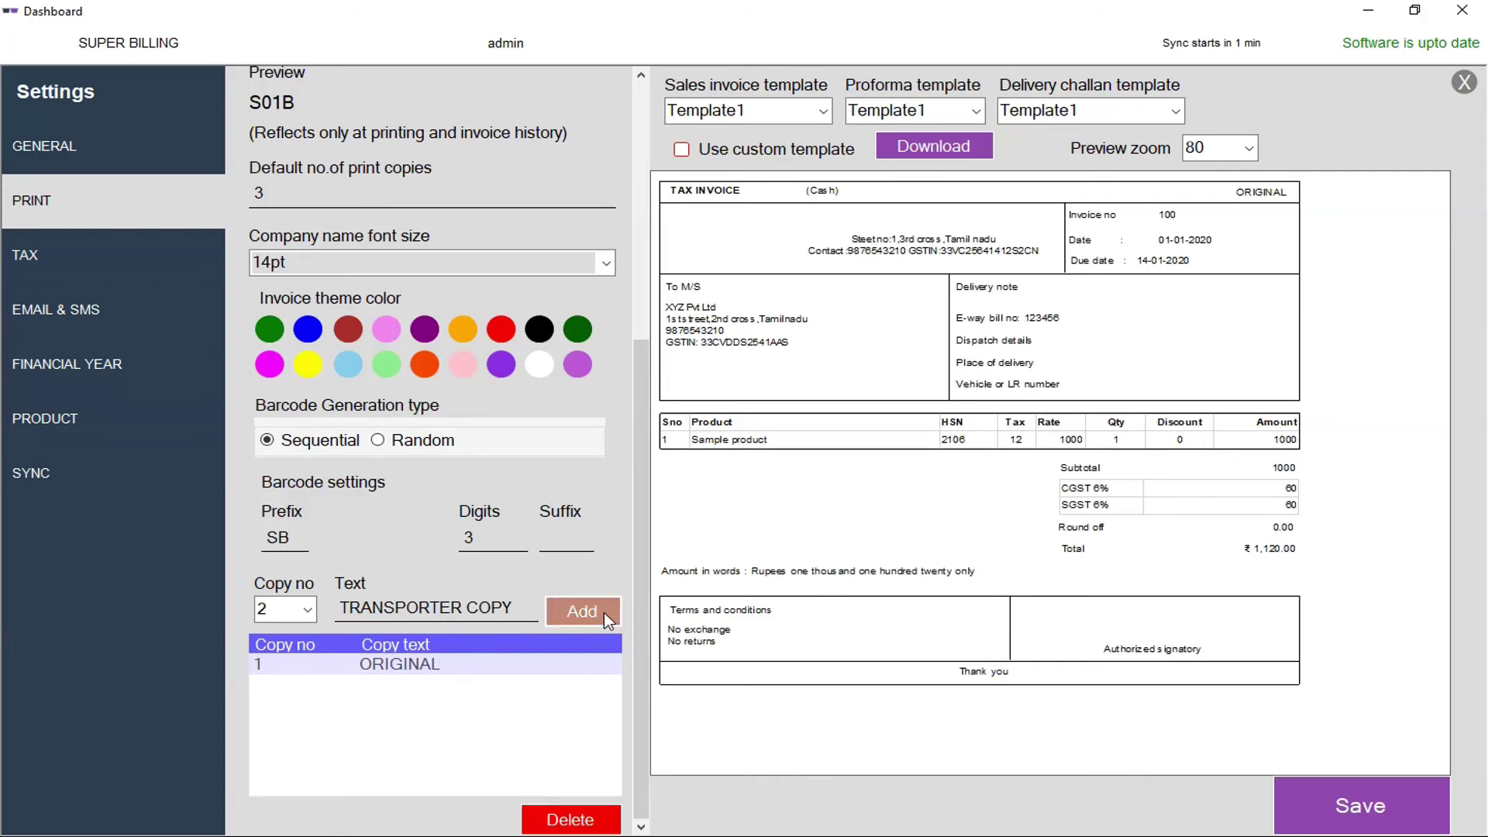
# Step: Add the copy text AUDITOR COPY for print copy number 3
pyautogui.click(307, 609)
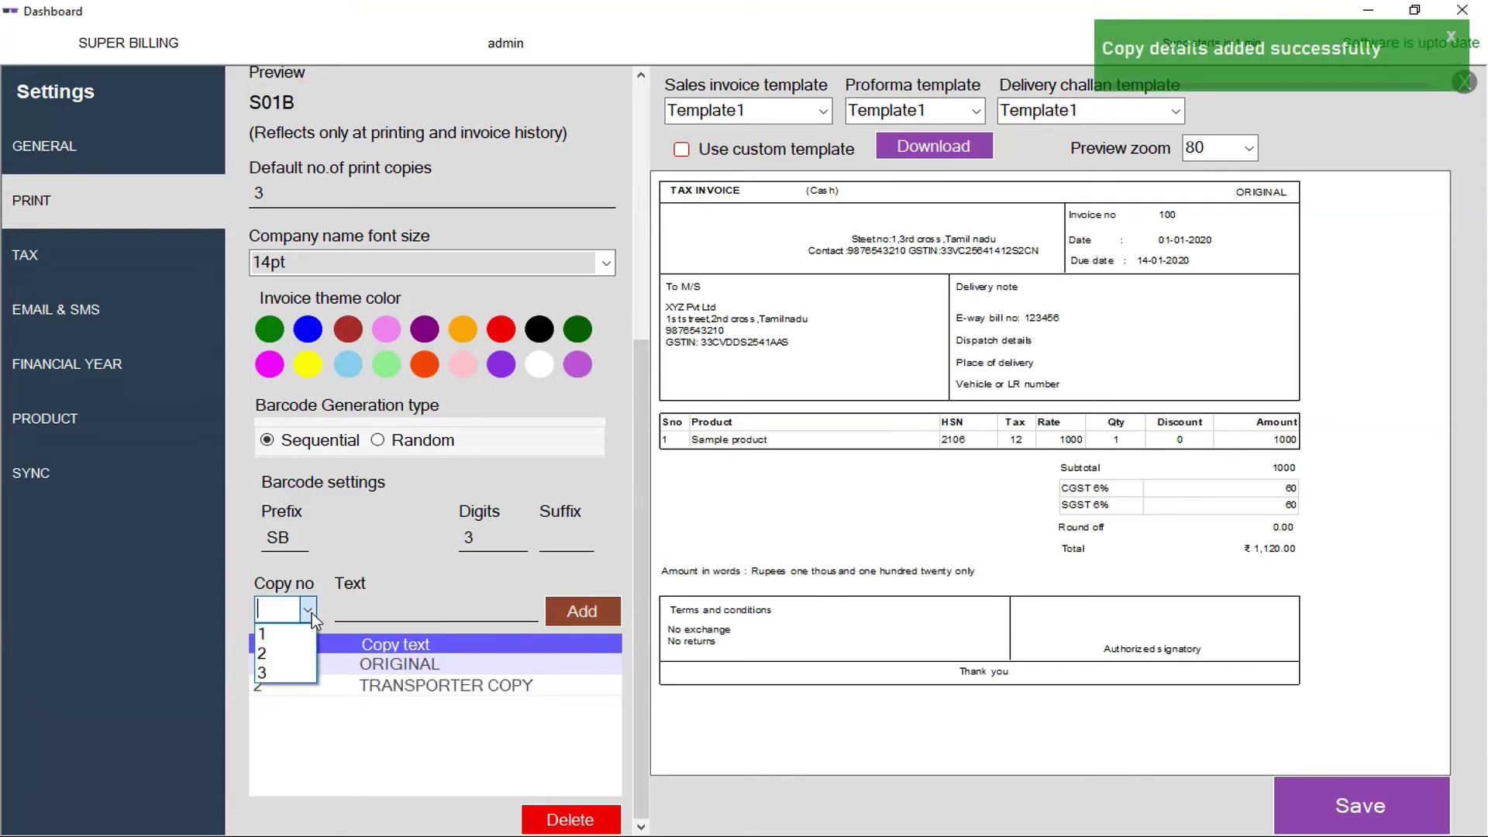
pyautogui.click(268, 667)
pyautogui.click(380, 616)
pyautogui.write('AUDITOR COPY')
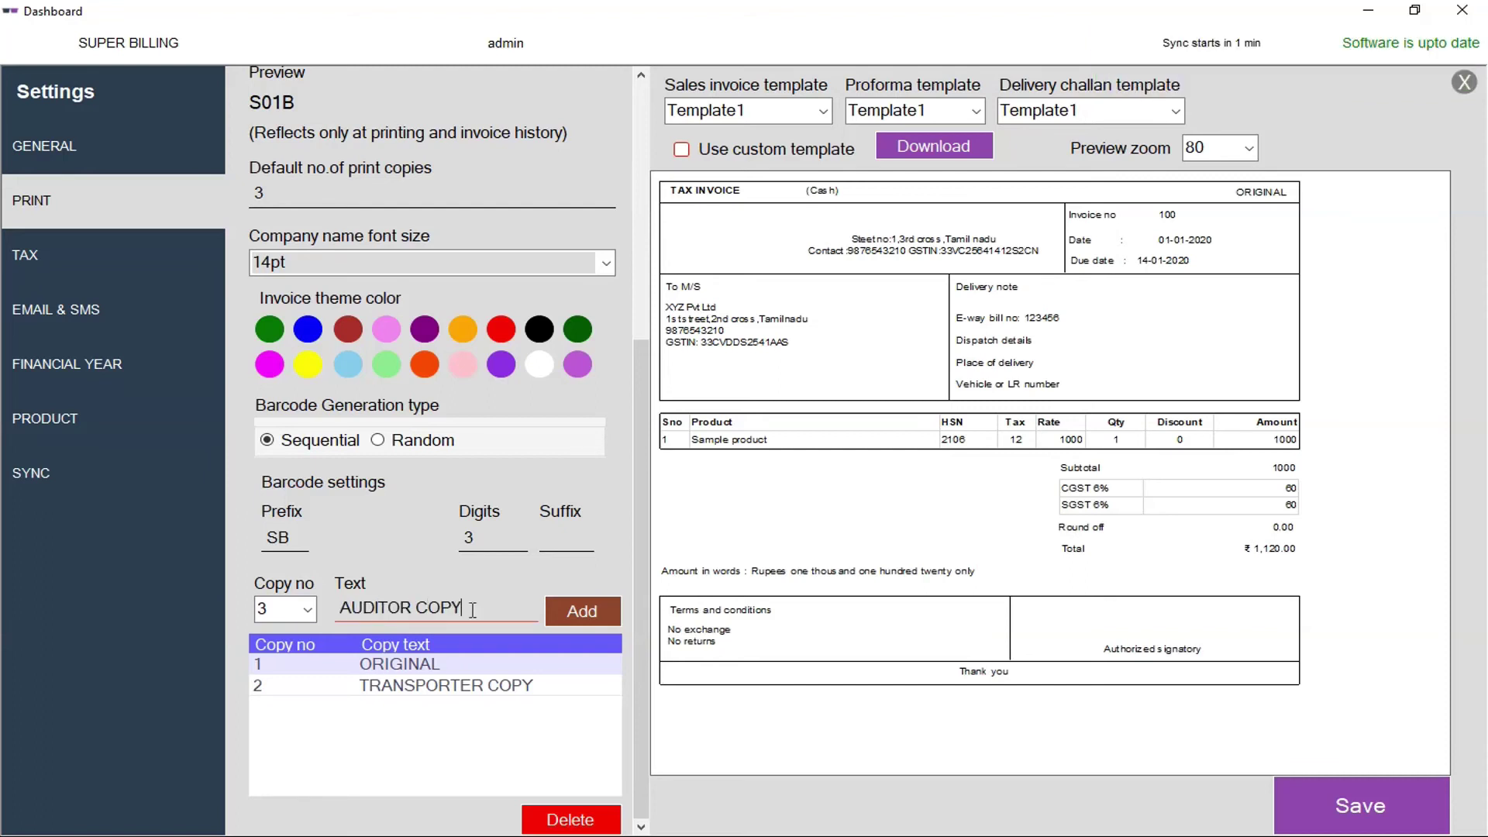
pyautogui.click(594, 606)
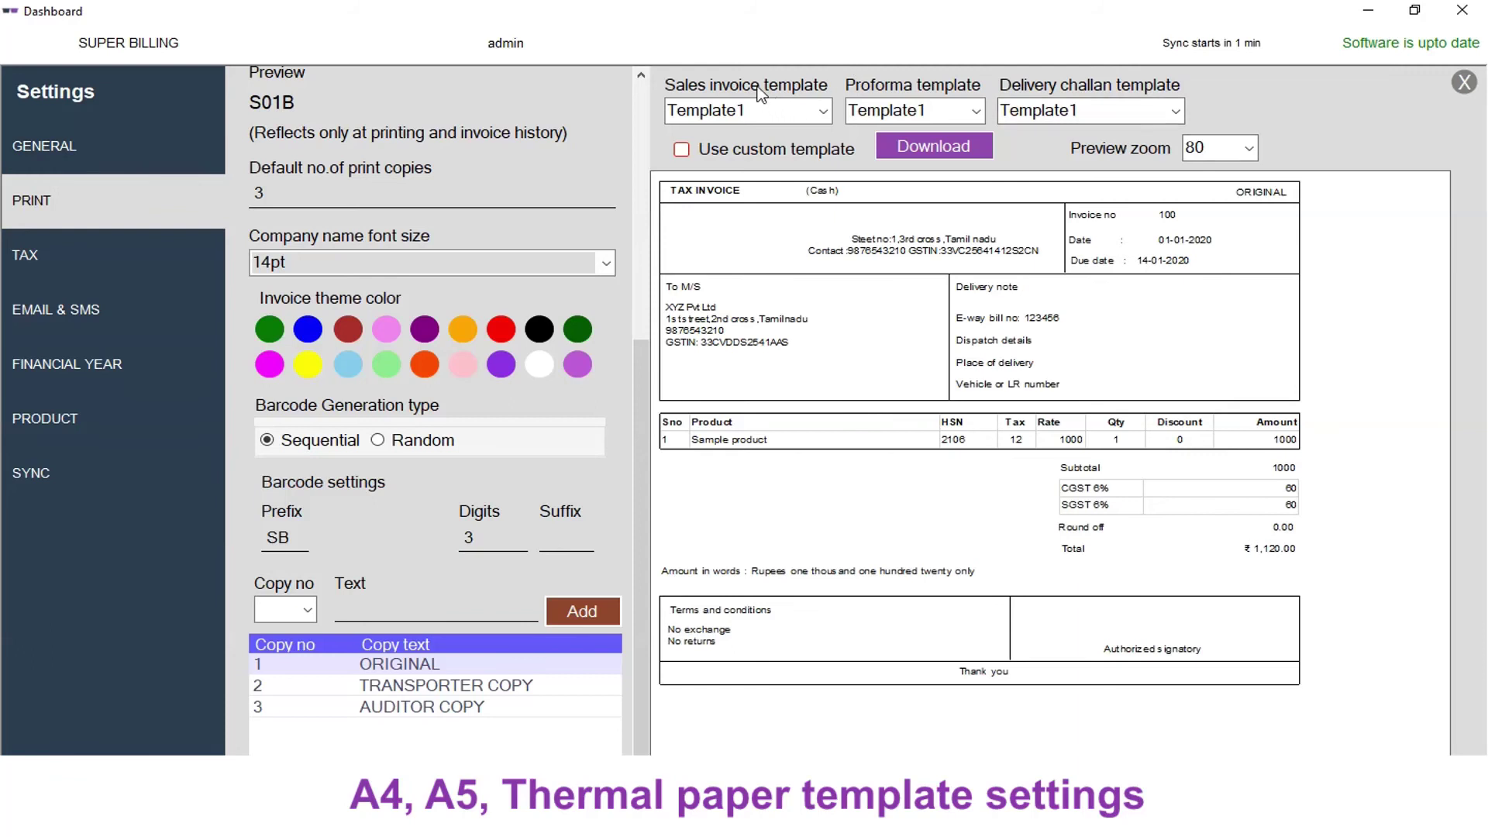
# Step: Preview the sales invoice templates Template2, Template3, Template80mm and TemplateA5(2)
pyautogui.click(827, 110)
pyautogui.scroll(1, 775, 194)
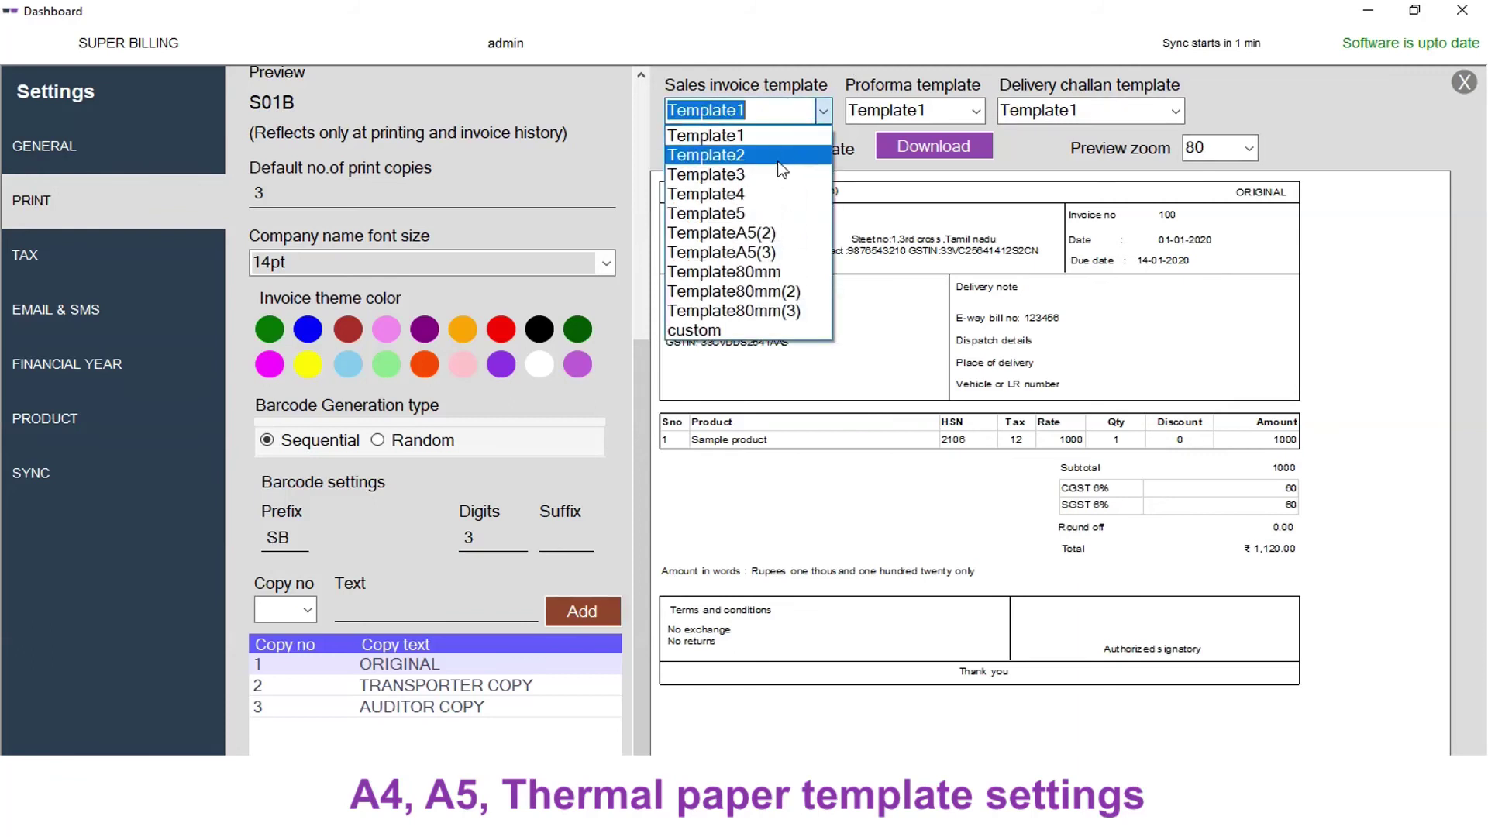
pyautogui.click(775, 153)
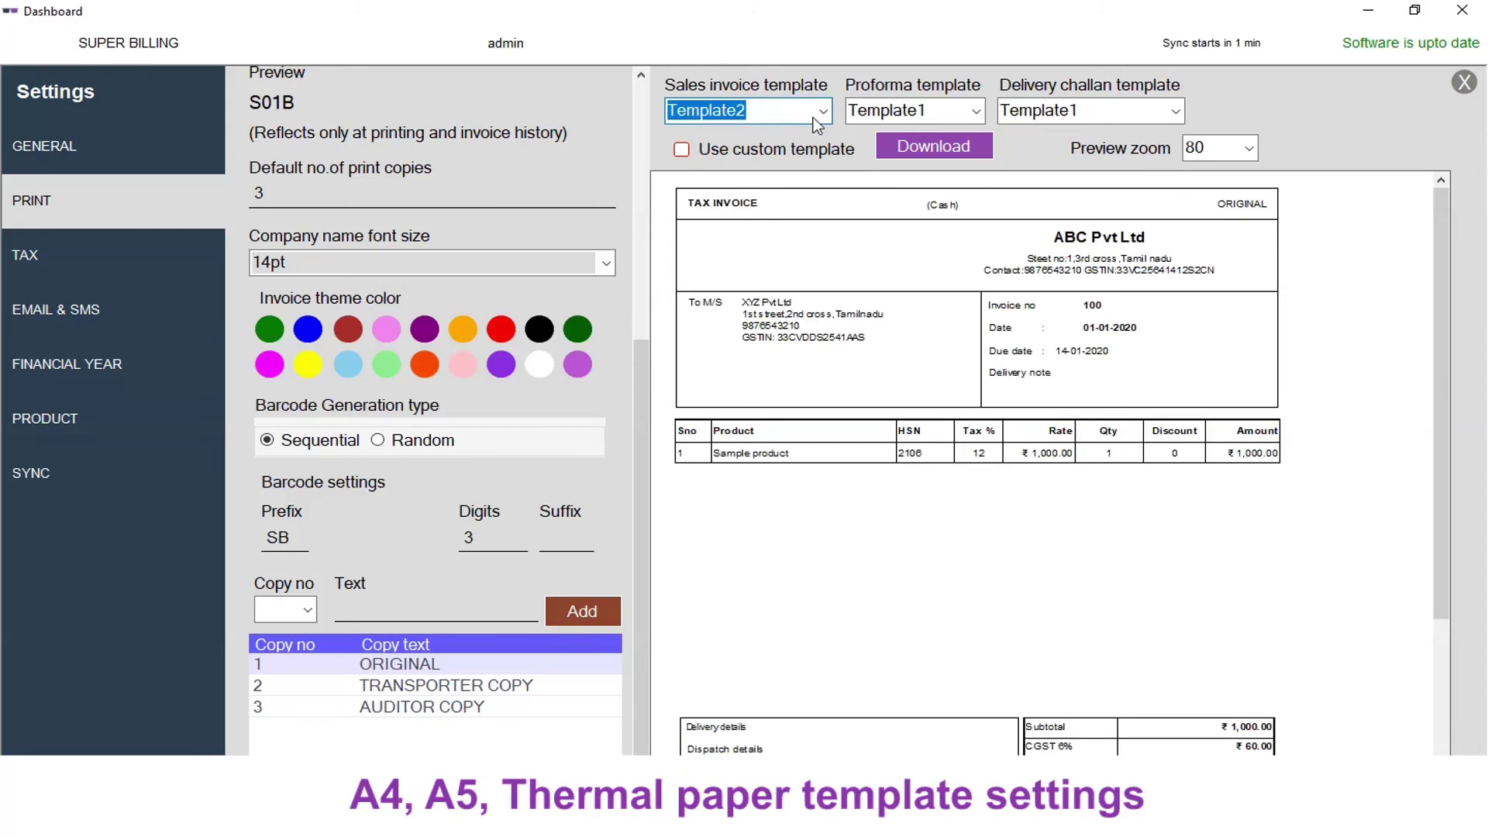
pyautogui.click(823, 111)
pyautogui.click(773, 182)
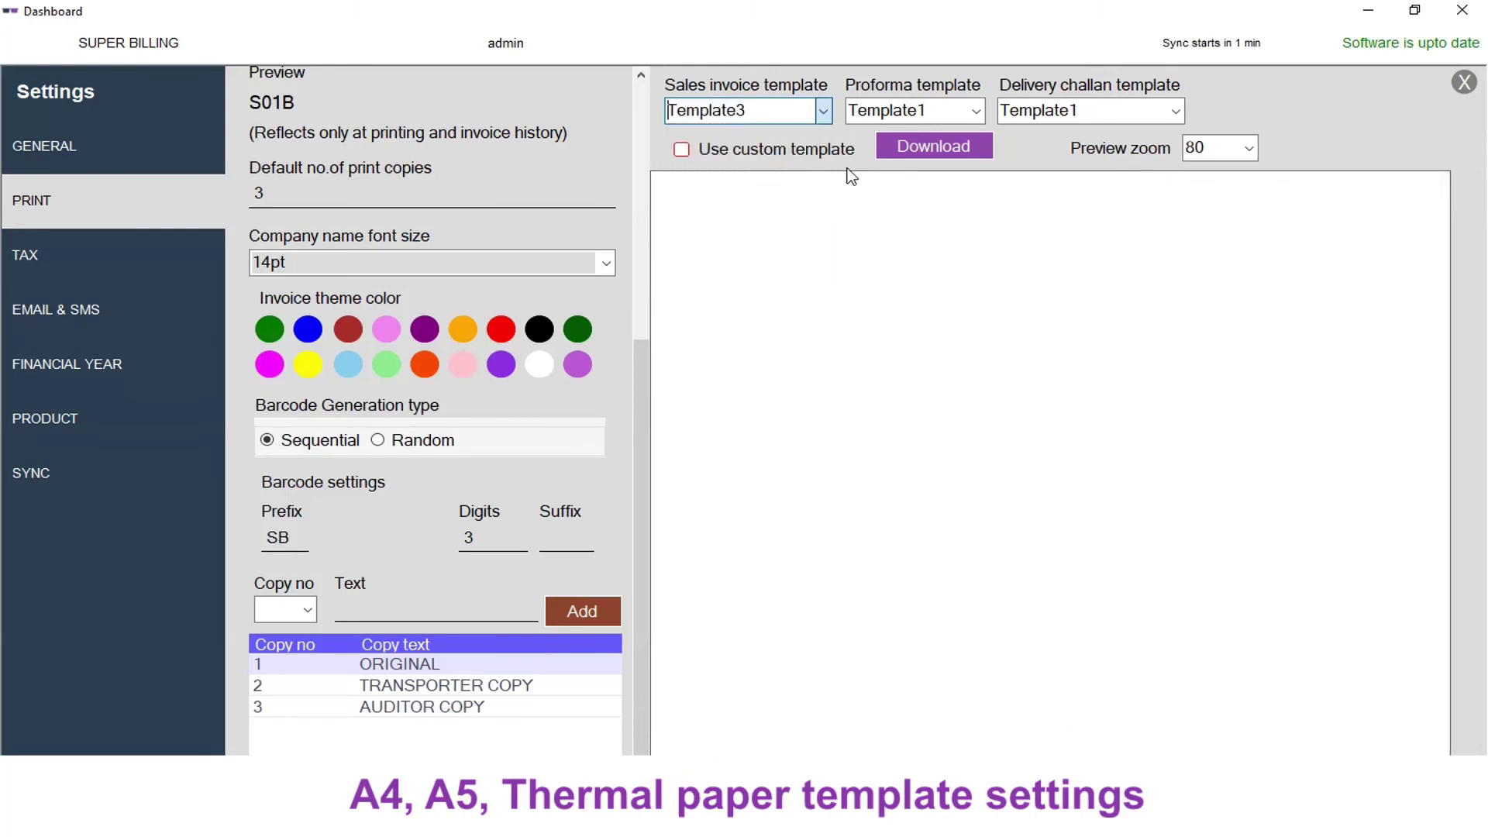
pyautogui.click(829, 120)
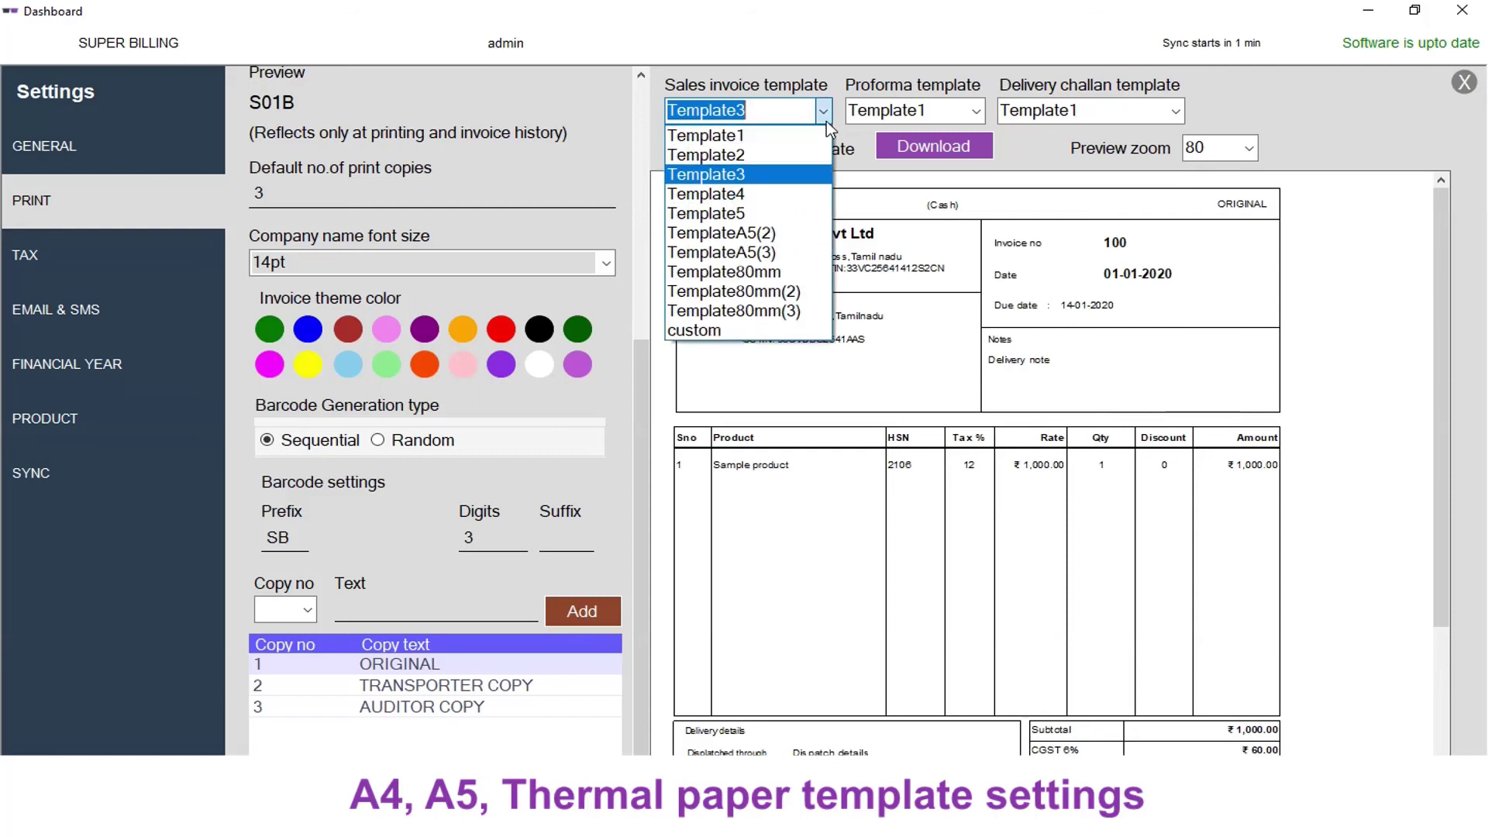
pyautogui.click(775, 271)
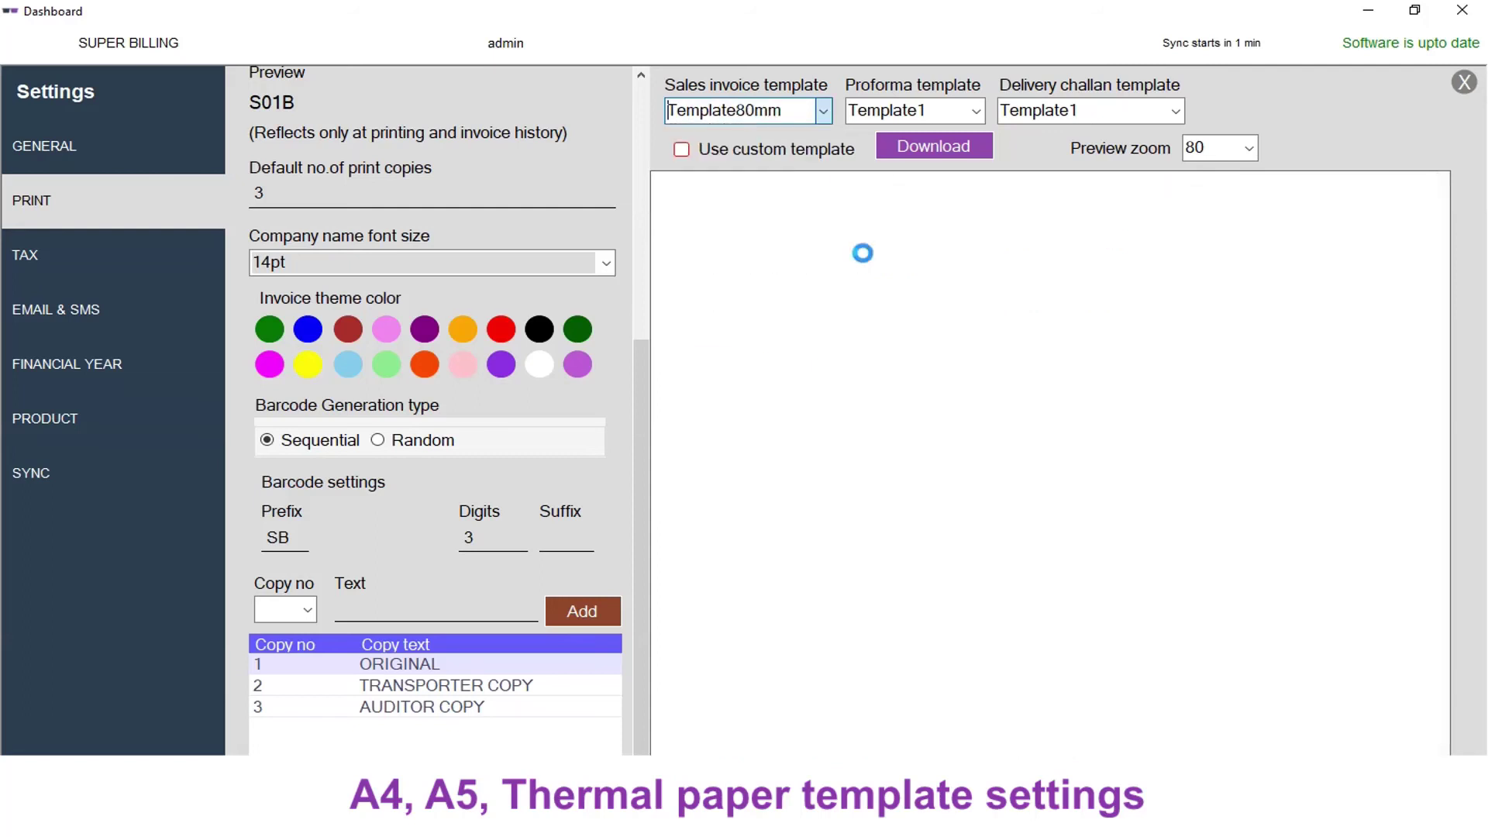
pyautogui.click(824, 112)
pyautogui.click(829, 233)
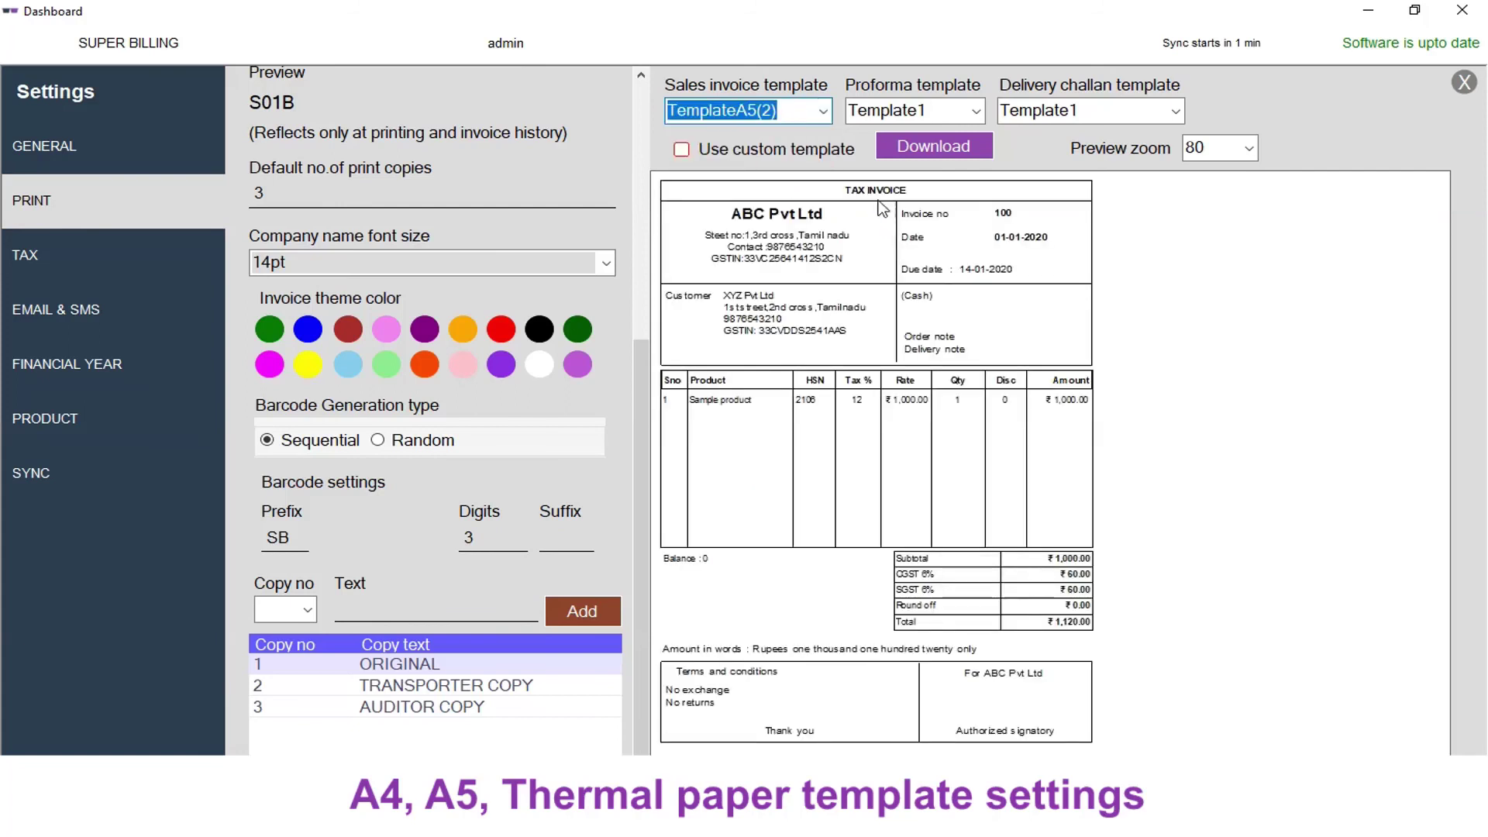
# Step: Set the sales invoice template to Template1 and save the print settings
pyautogui.click(824, 113)
pyautogui.scroll(2, 826, 128)
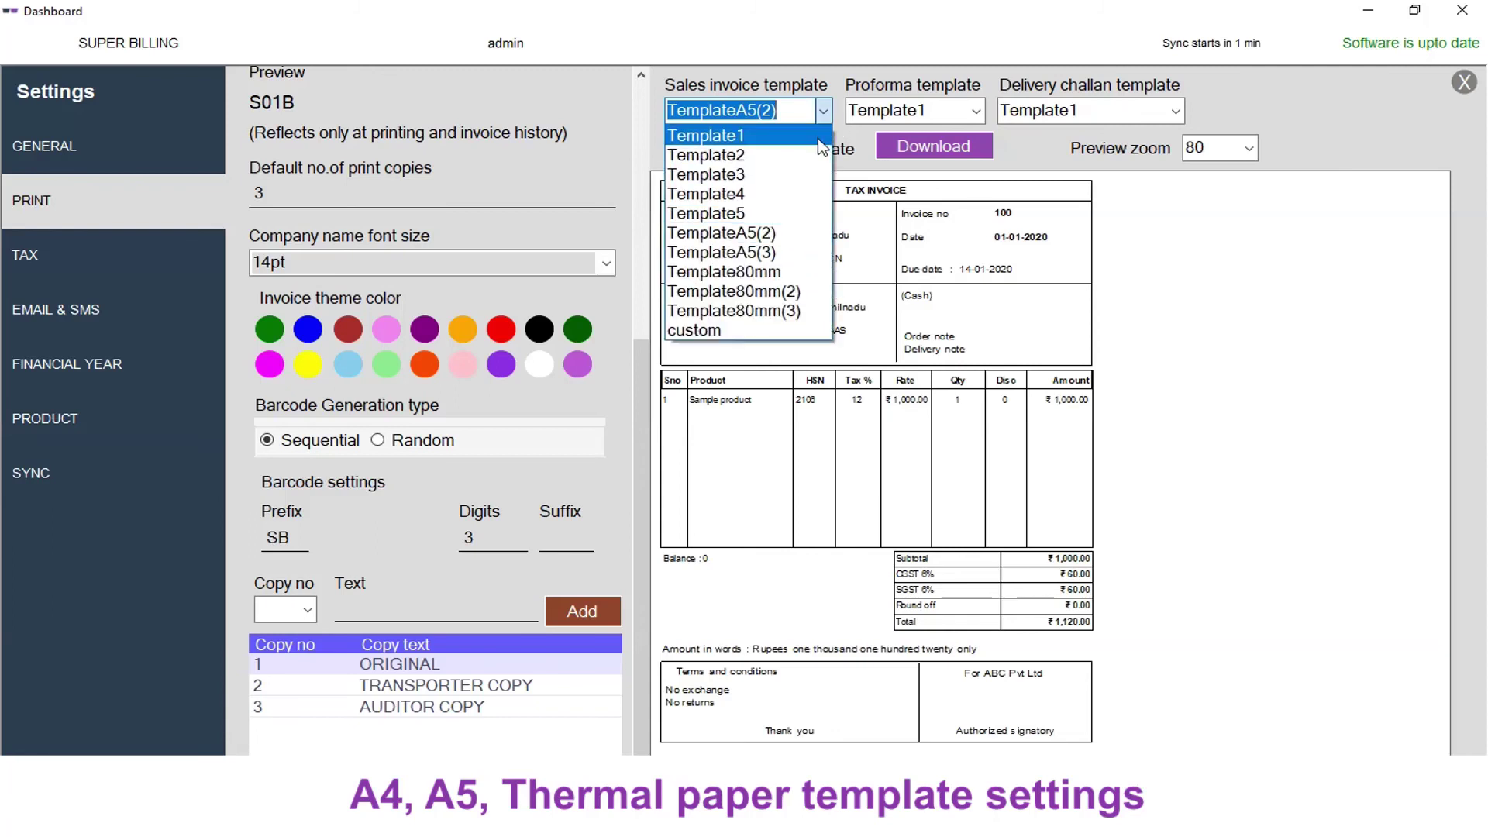
pyautogui.click(825, 131)
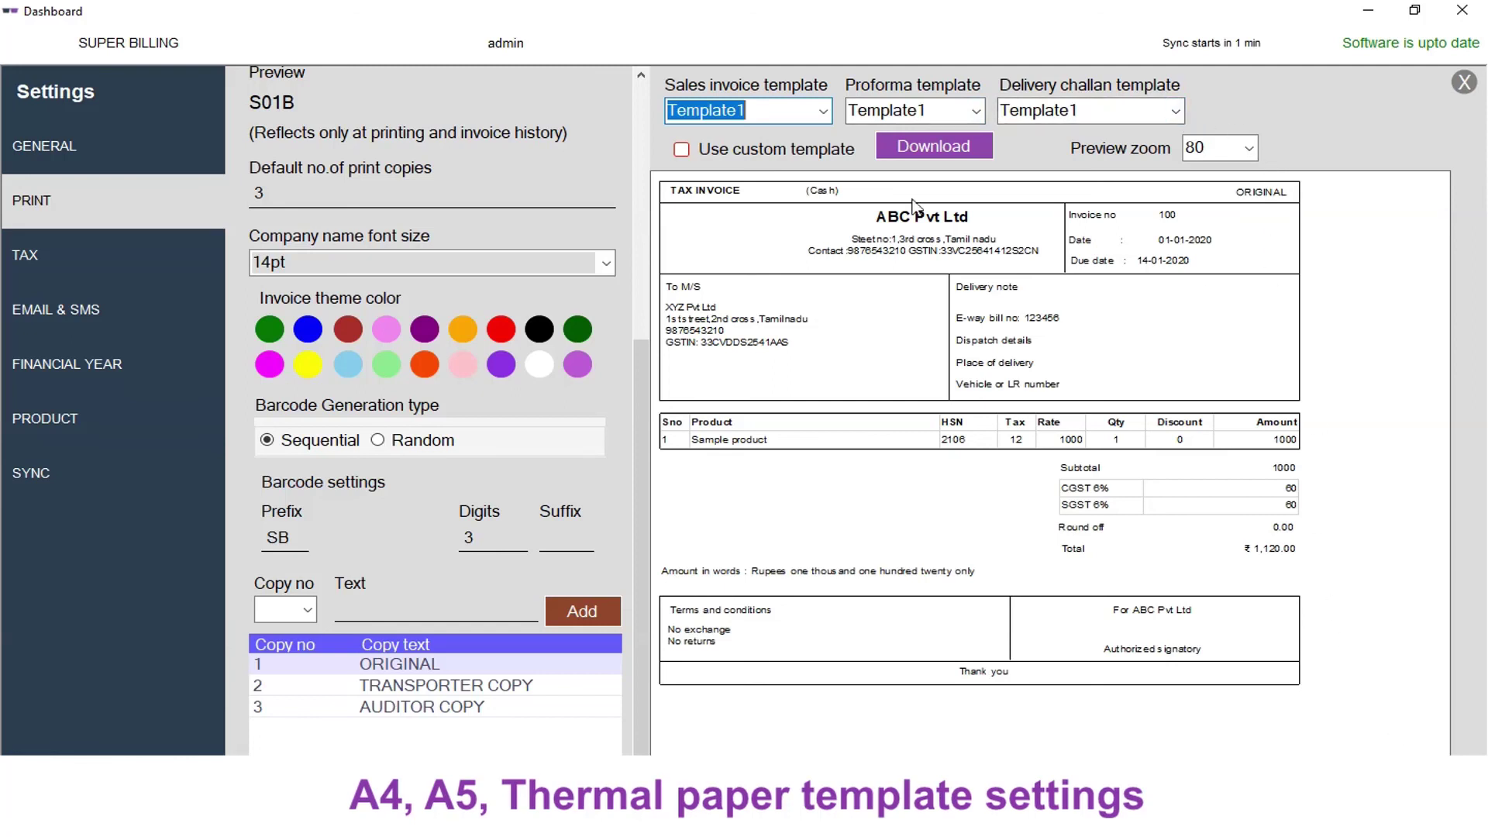
pyautogui.click(1428, 818)
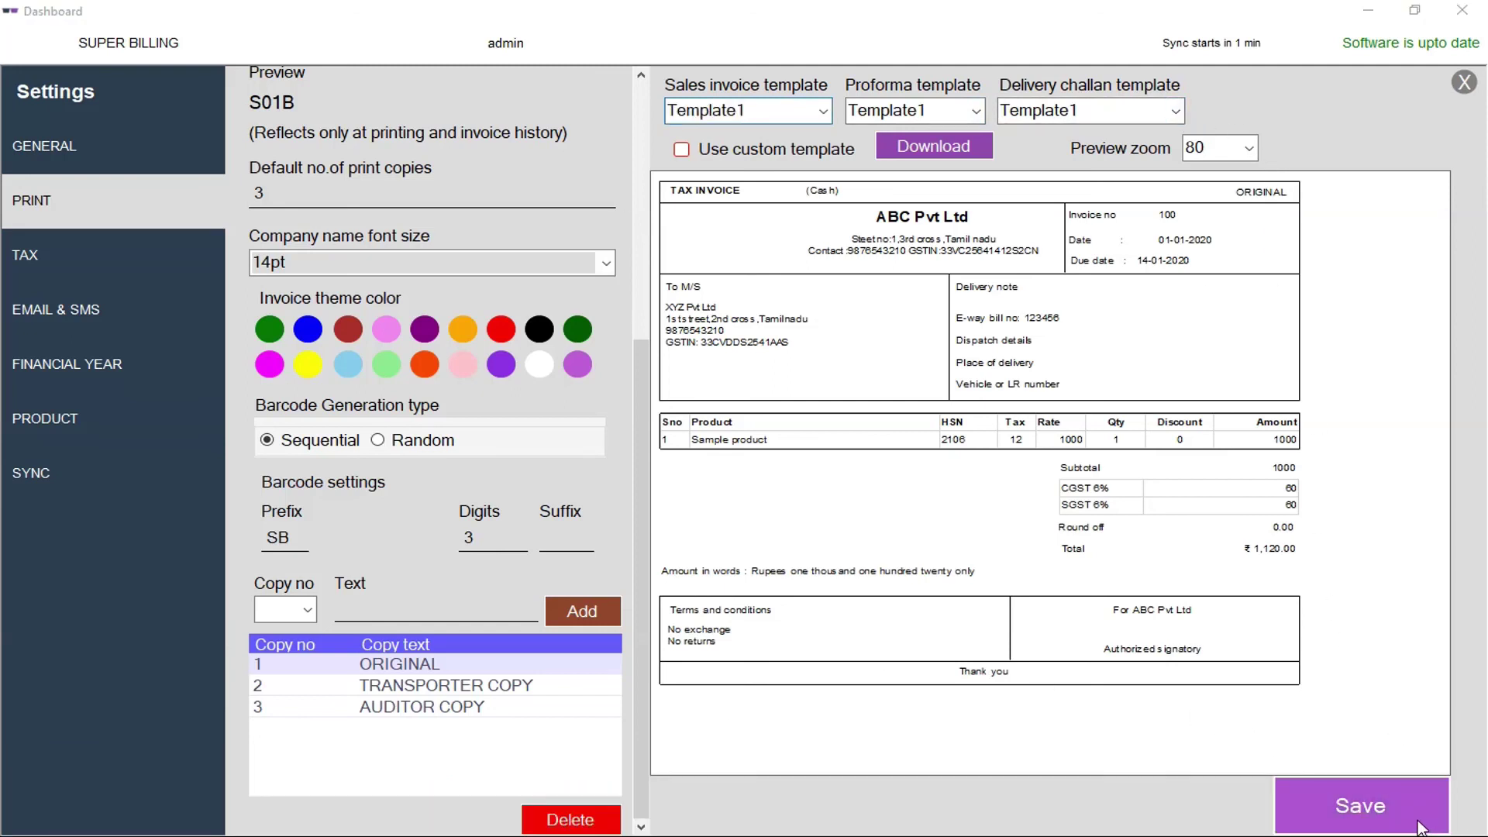